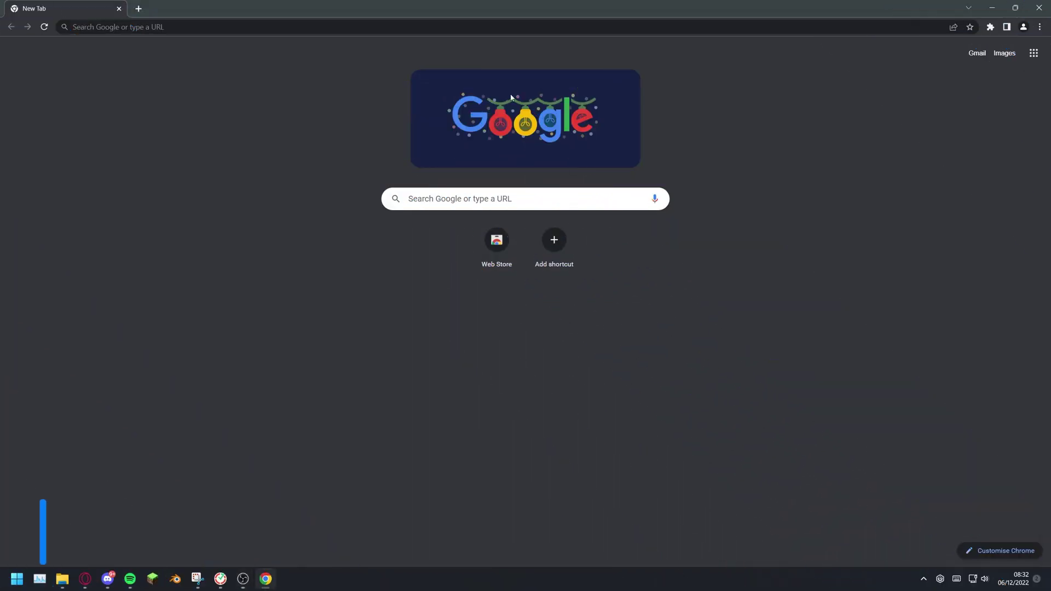
left_click(452, 6)
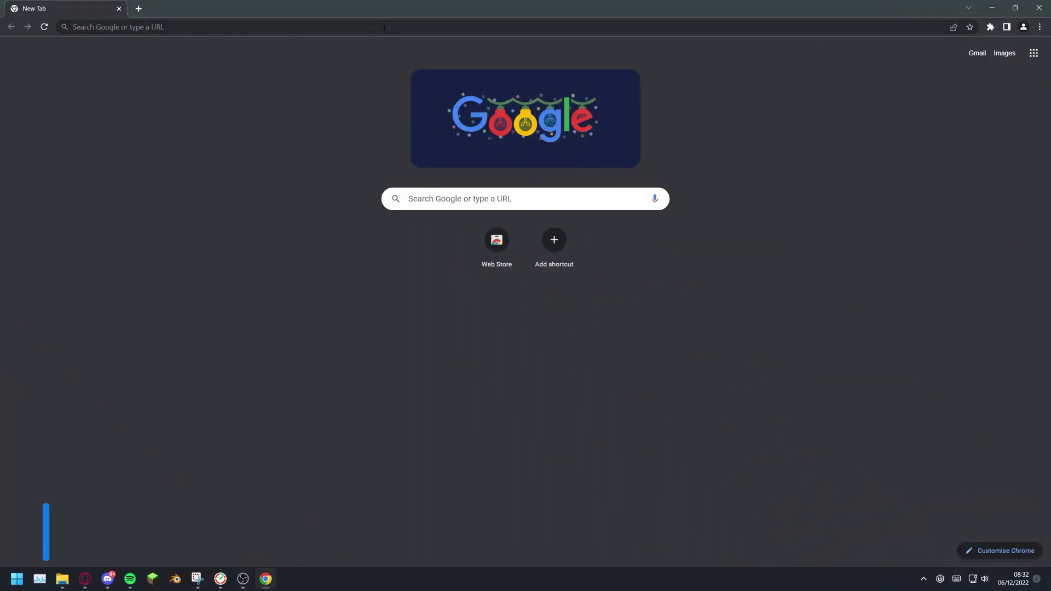
type("https://essentialsx.net")
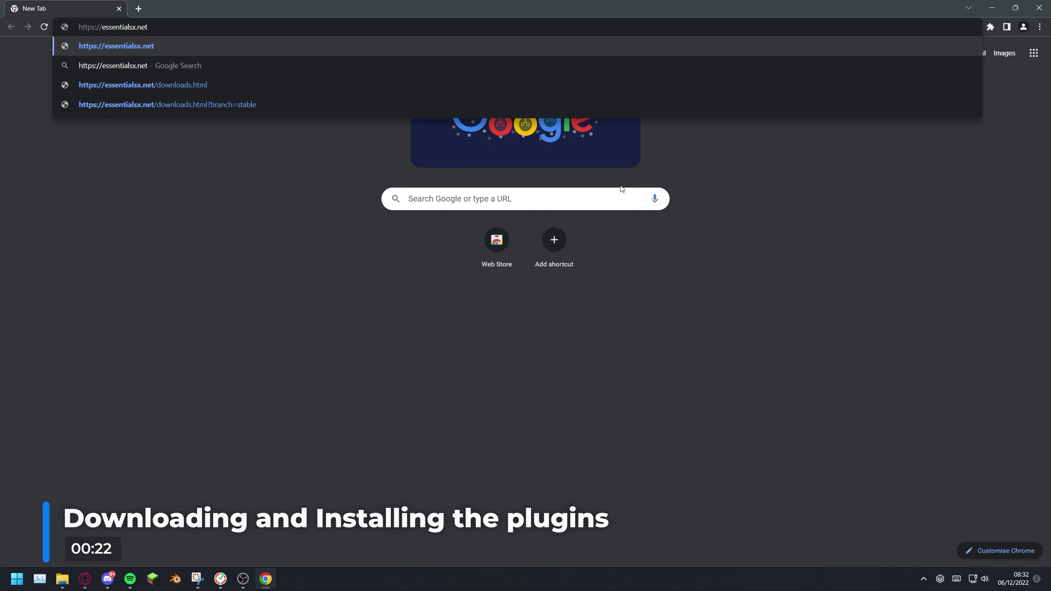
key("Return")
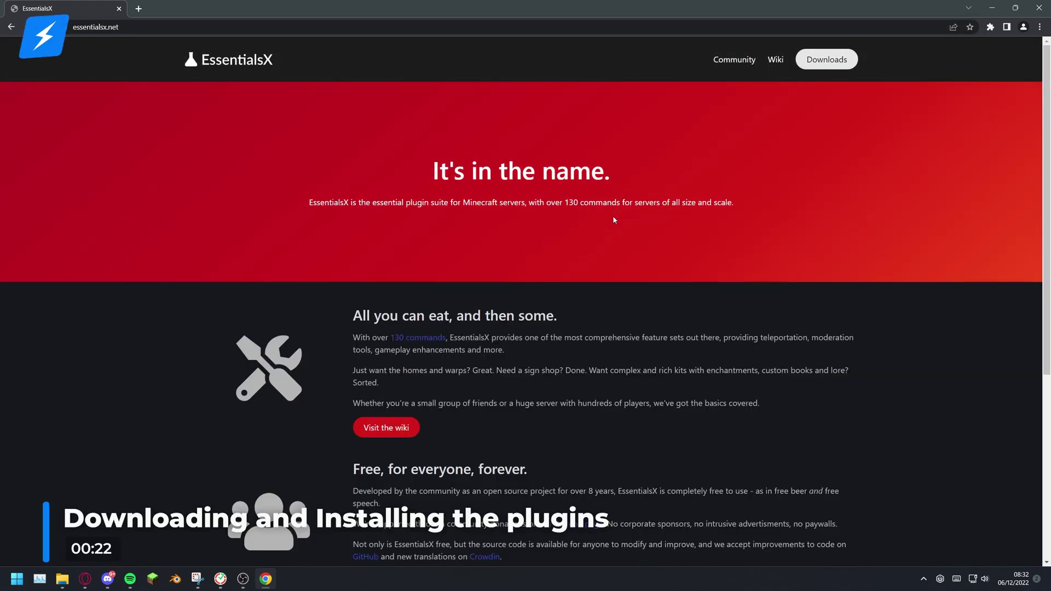
scroll(613, 219, "down", 2)
scroll(613, 220, "down", 4)
scroll(756, 162, "up", 6)
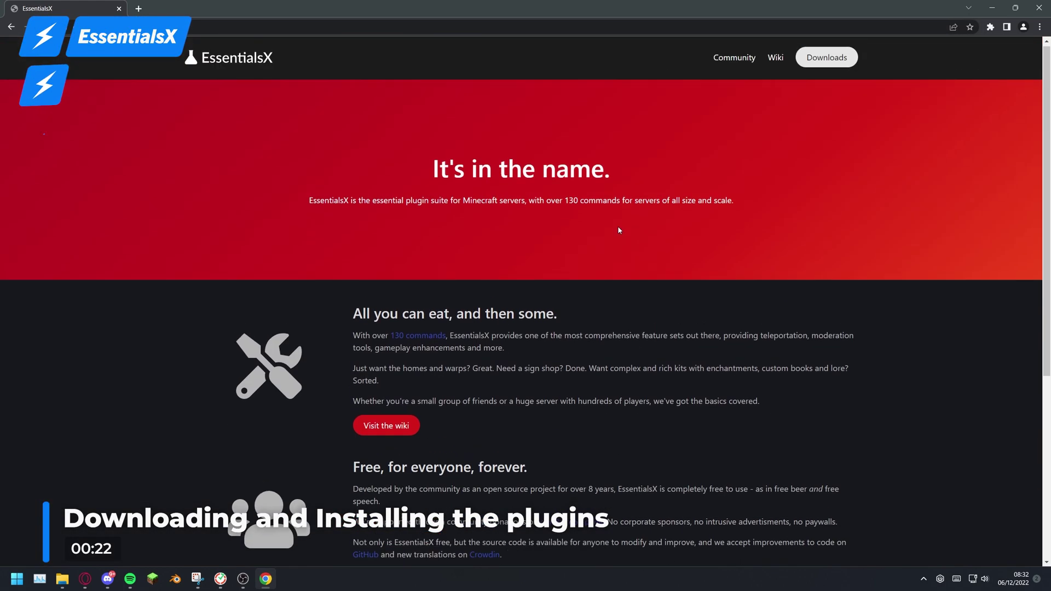
Download the core EssentialsX plugin from the site's downloads page.
left_click(827, 59)
scroll(529, 304, "down", 5)
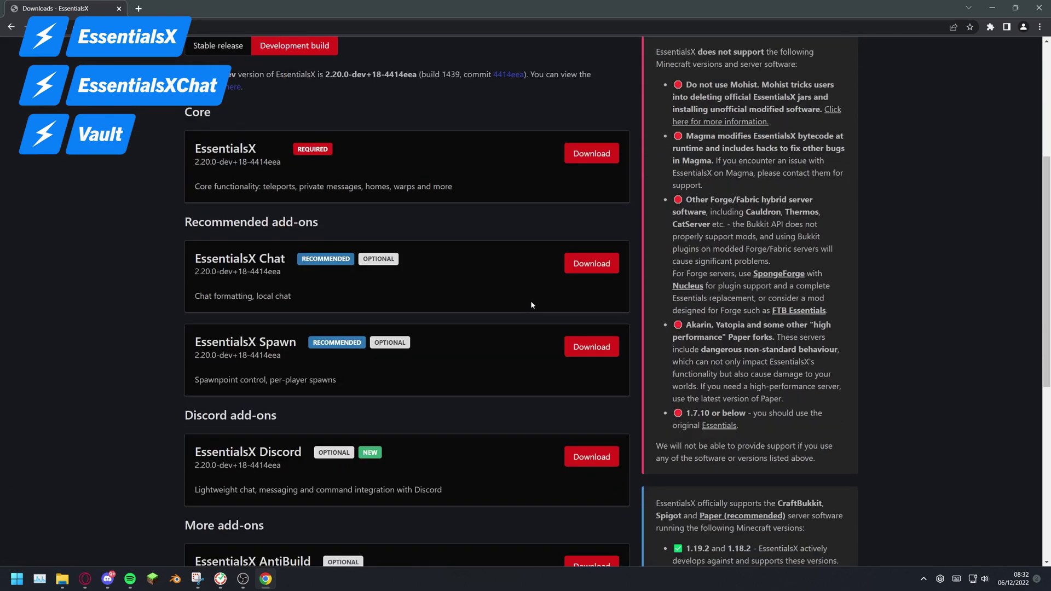
left_click(584, 155)
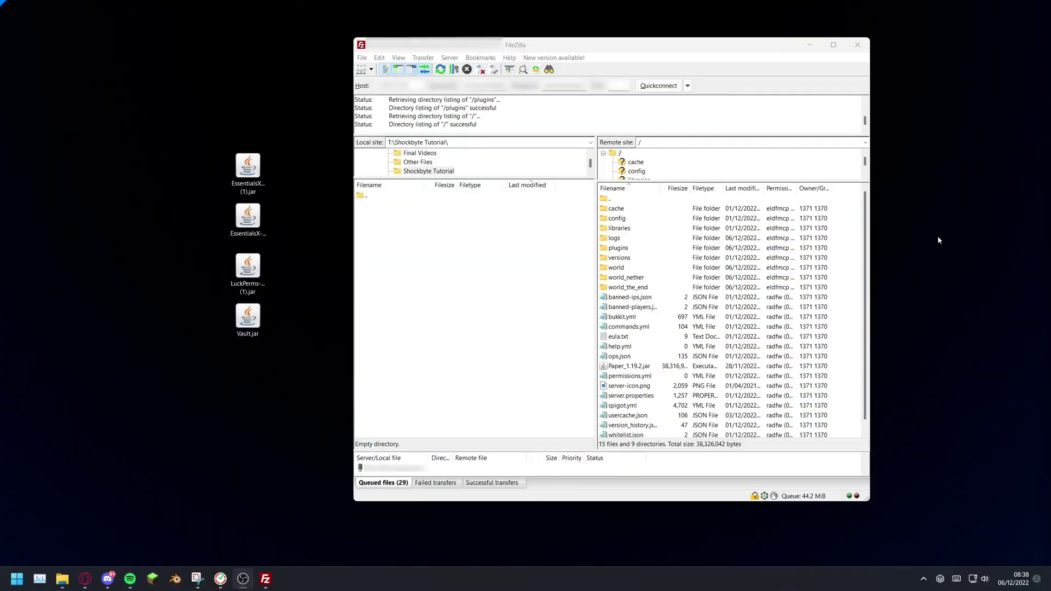
In FileZilla, upload the EssentialsX, EssentialsX Chat, LuckPerms and Vault JAR files from the desktop into the server's plugins folder.
double_click(619, 248)
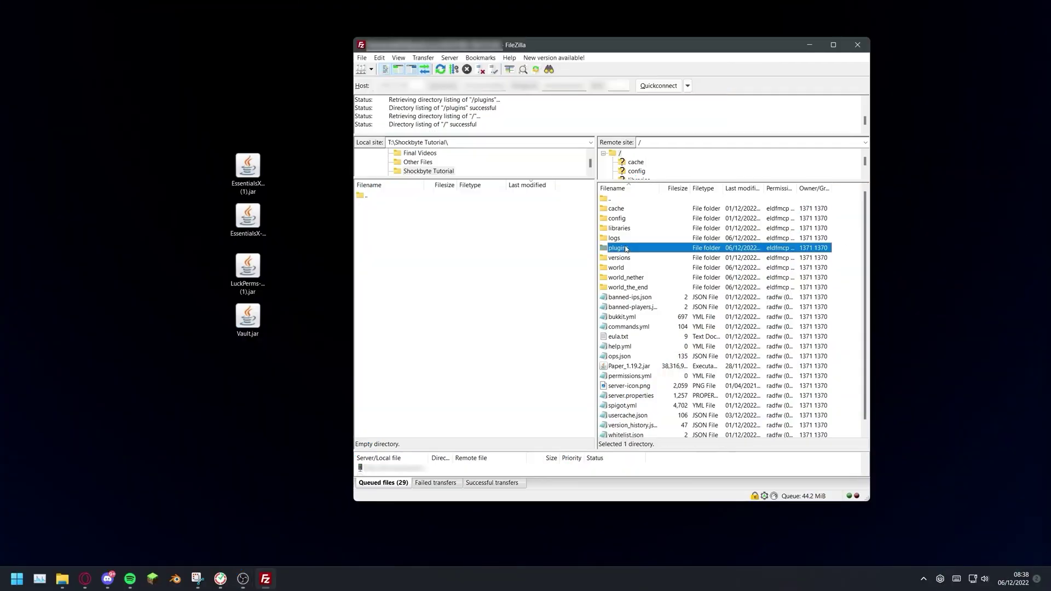
left_click_drag(293, 413, 679, 331)
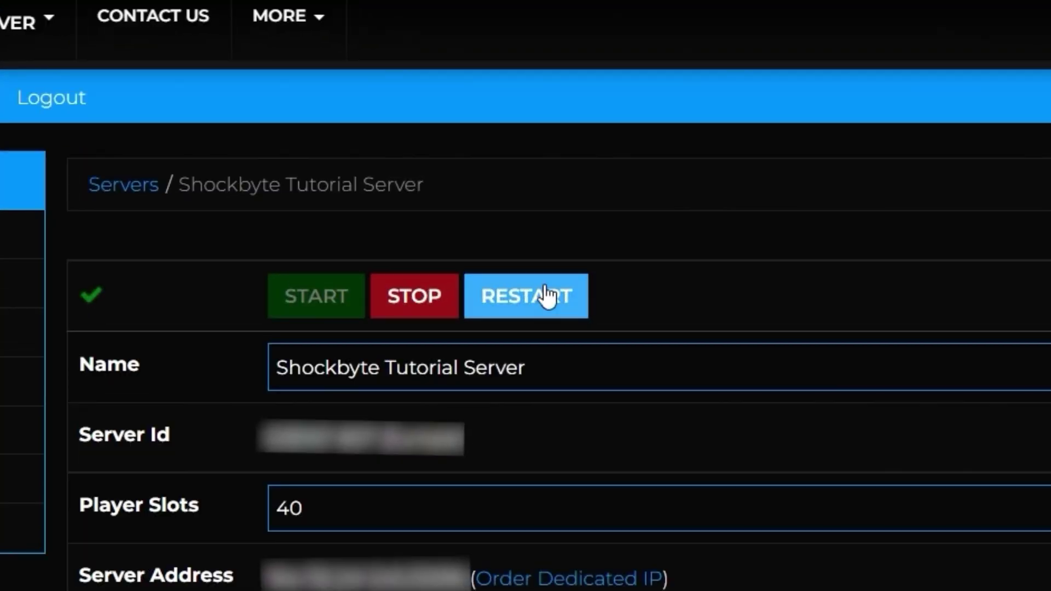
Restart the Shockbyte Tutorial Server in Multicraft and enter the op command with the player's username in its console.
left_click(546, 296)
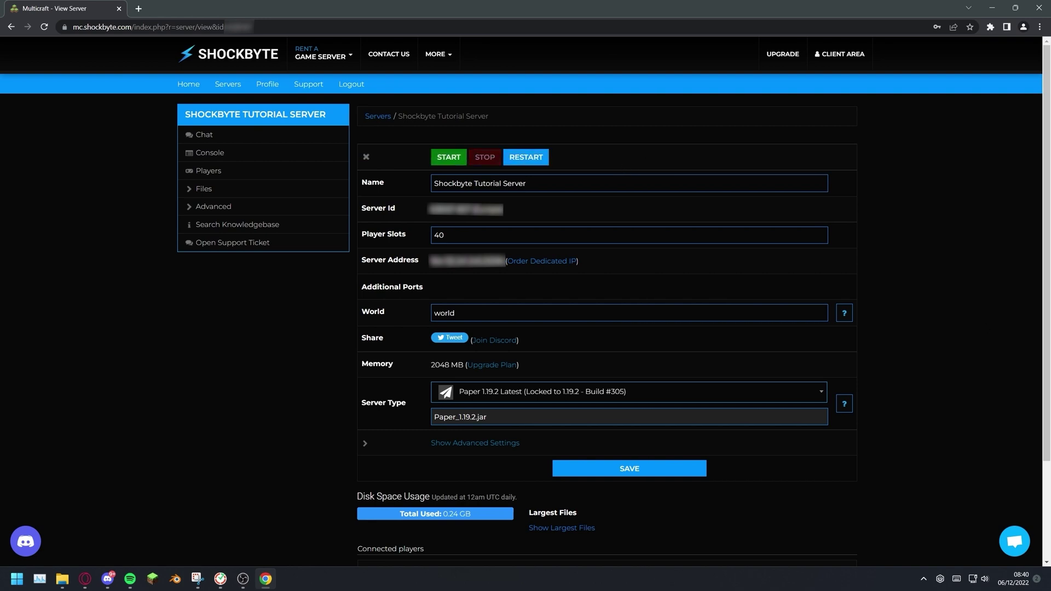
left_click(205, 153)
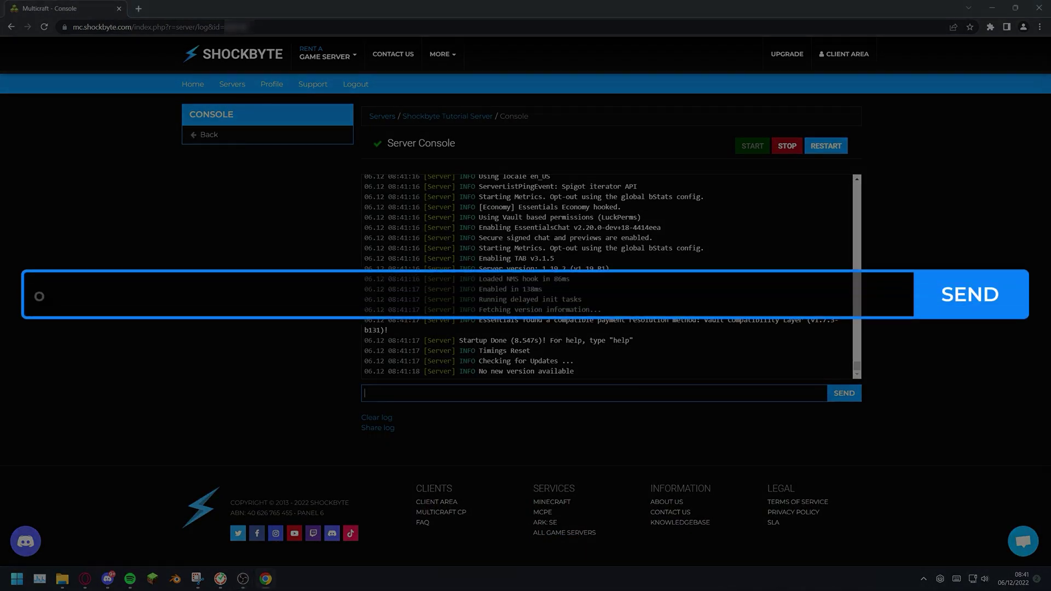
type("op thornwrx")
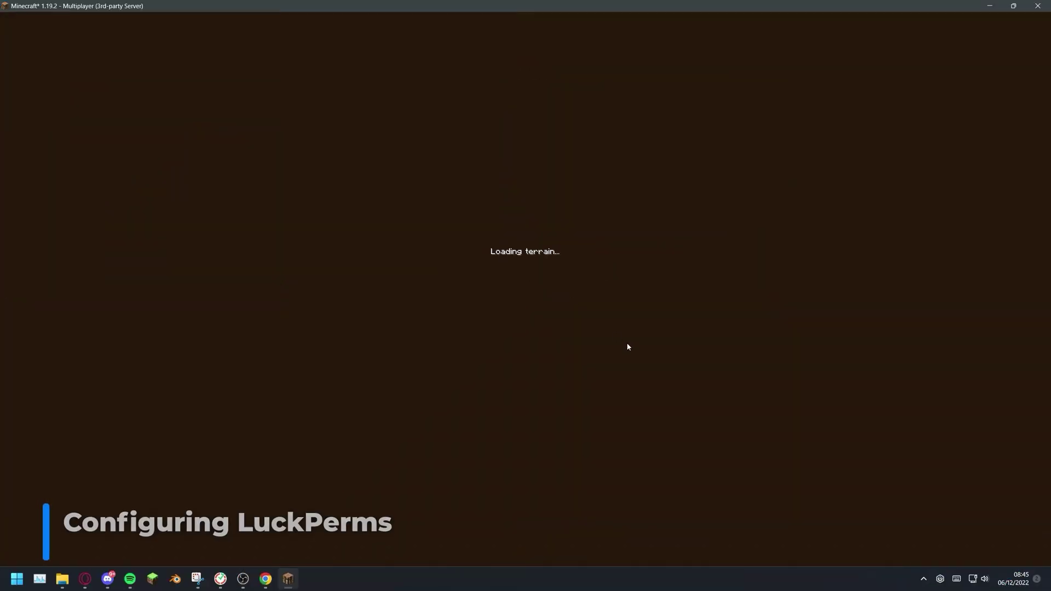
Run /lp editor in the Minecraft chat and open the generated LuckPerms editor link in the browser.
key("slash")
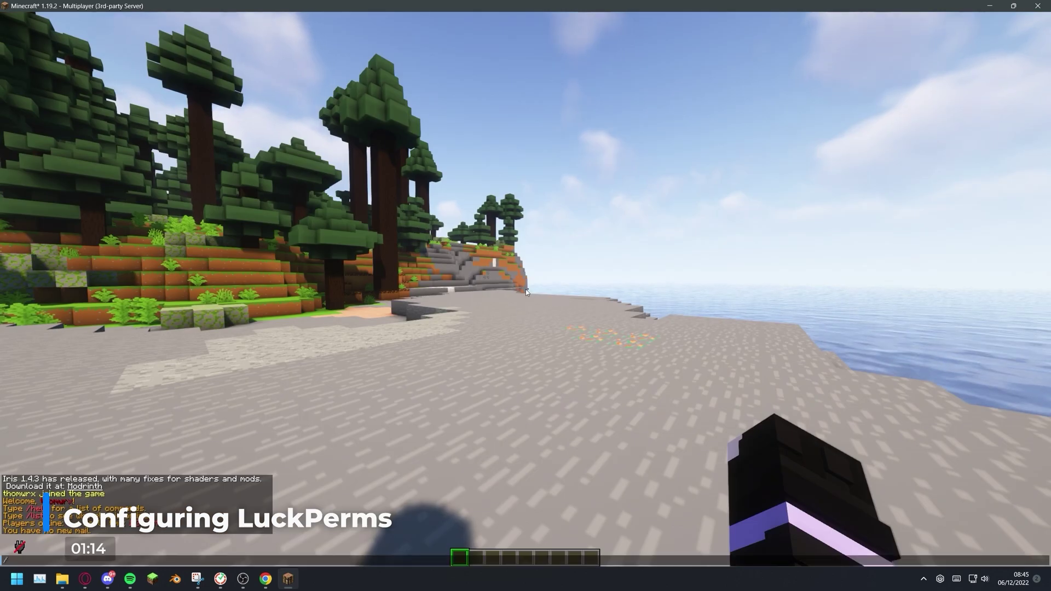
type("lp editor")
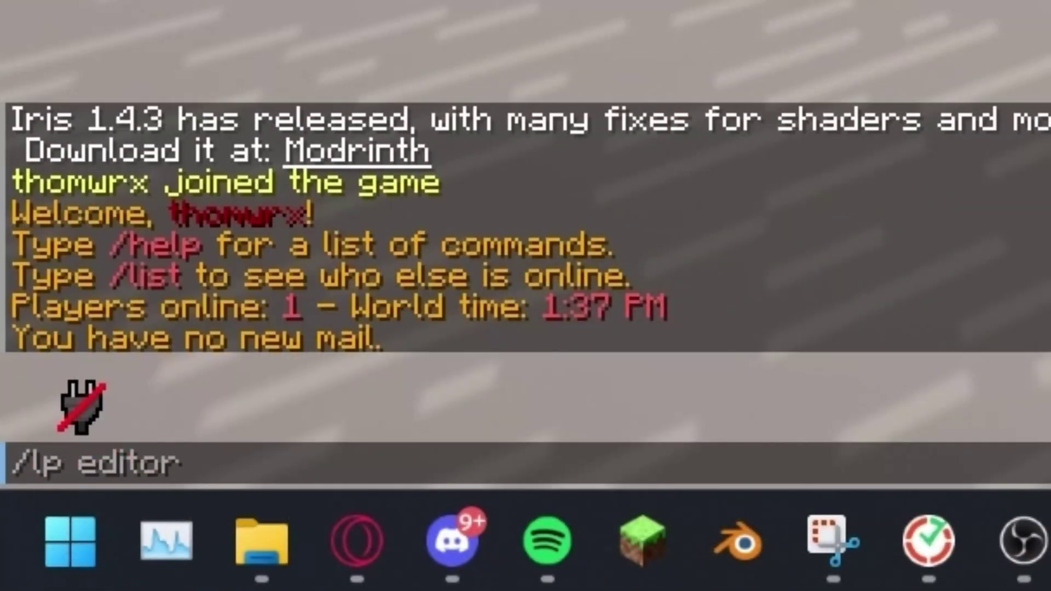
key("Return")
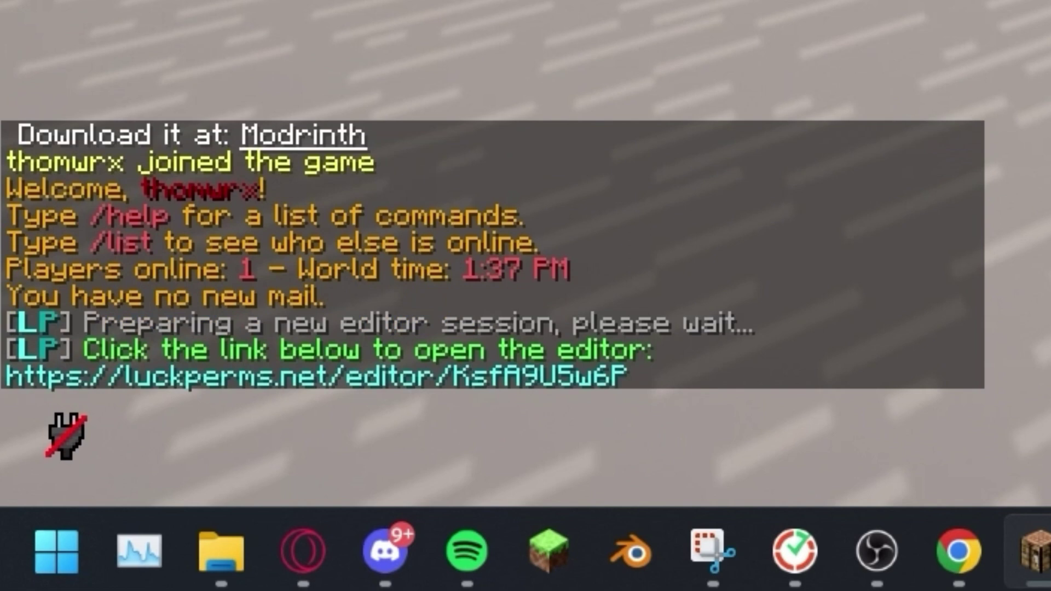
key("t")
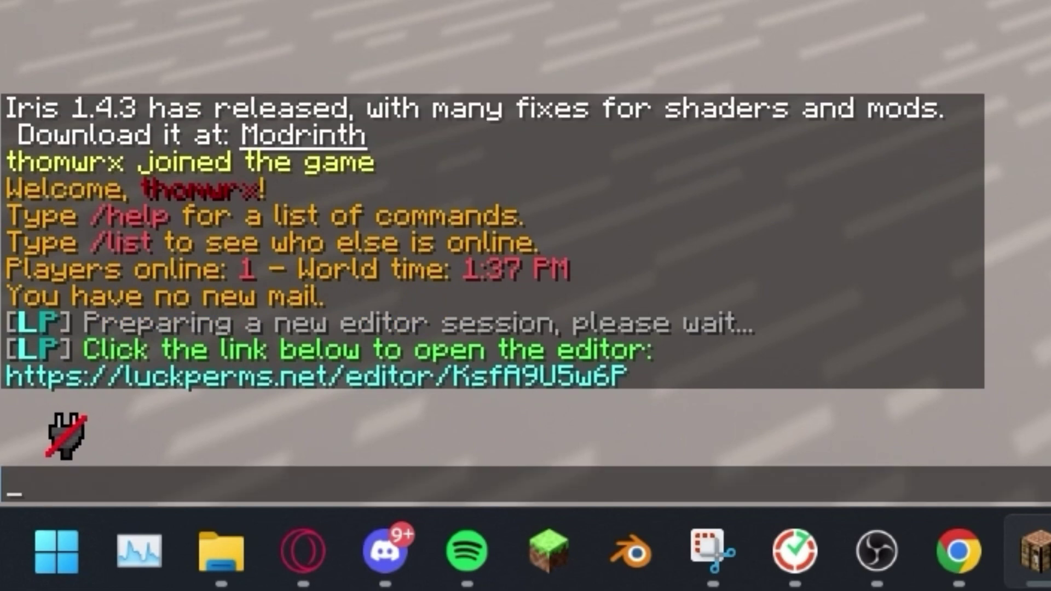
left_click(533, 377)
left_click(434, 189)
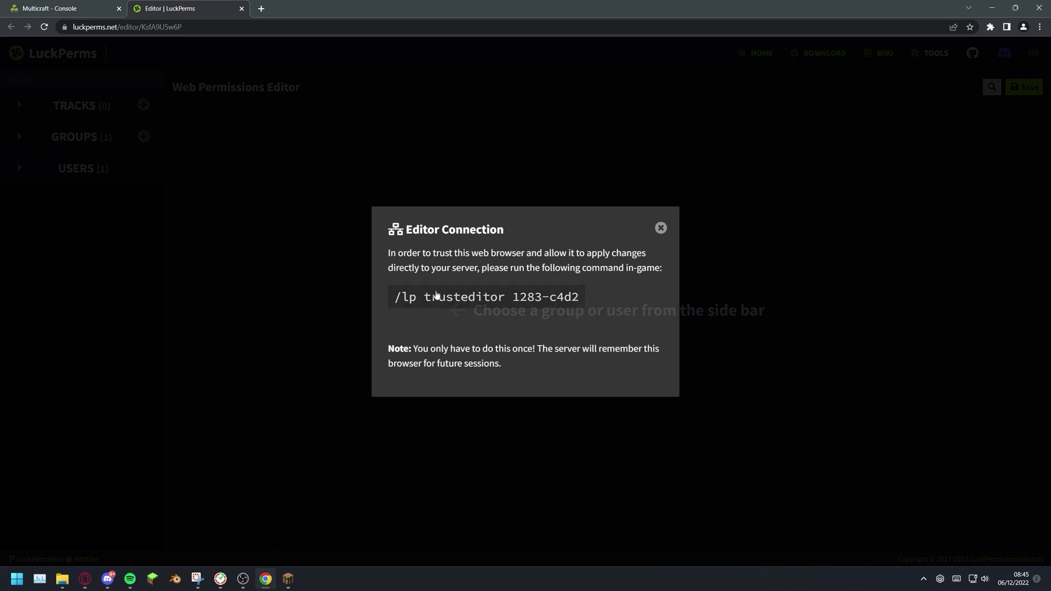
Copy the /lp trusteditor command with its session code, run it in the Minecraft chat, and return to the web editor.
left_click(510, 298)
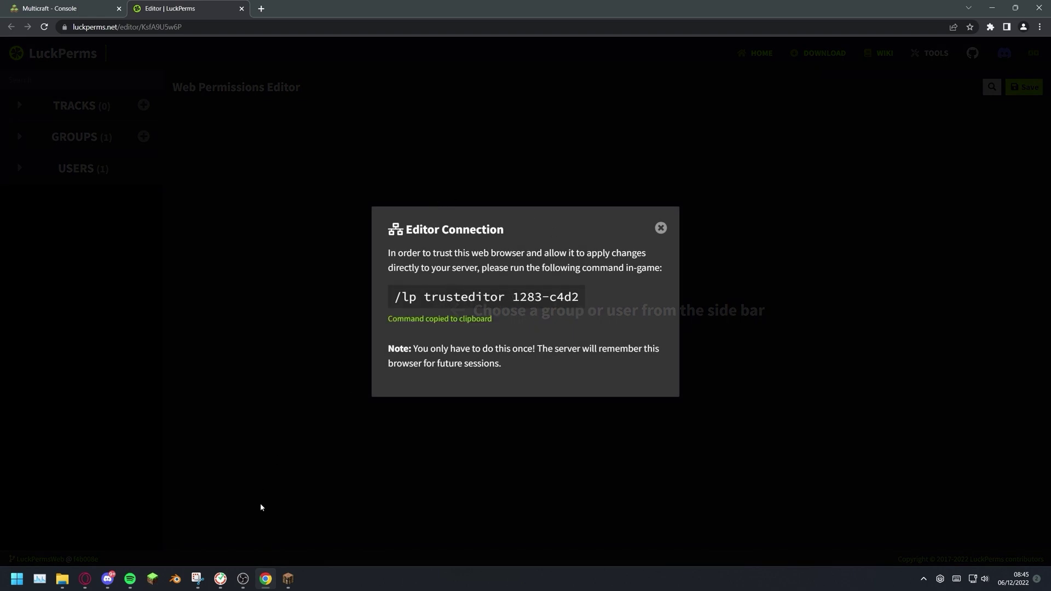
left_click(288, 579)
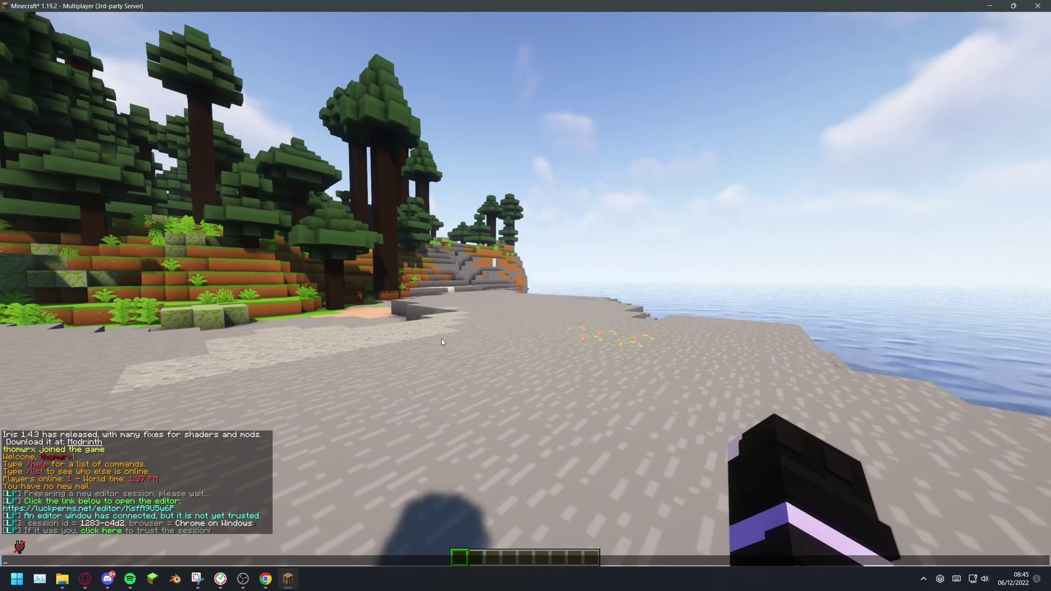
key("ctrl+v")
key("Return")
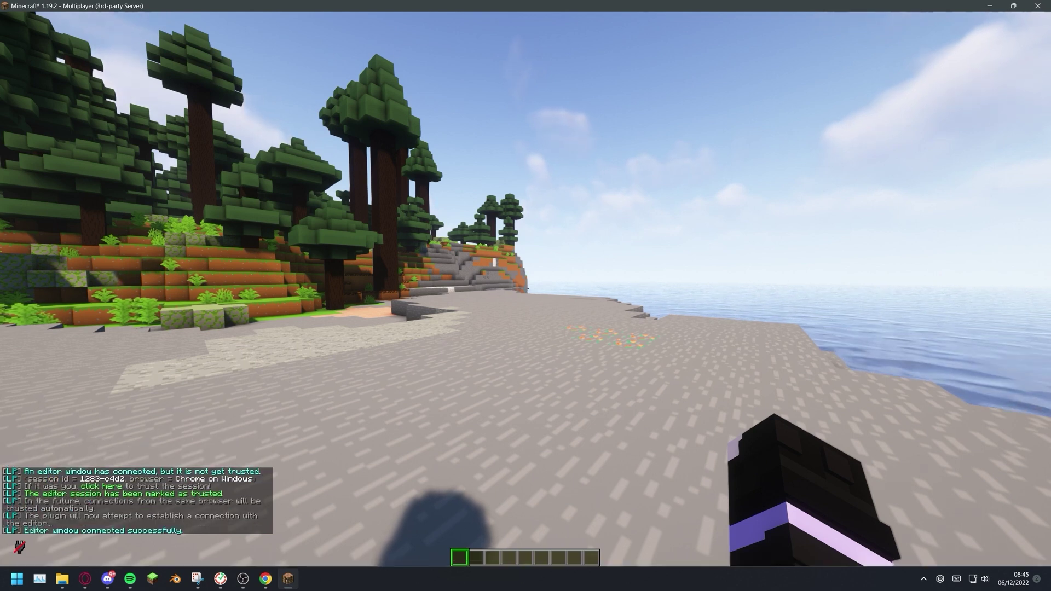
key("t")
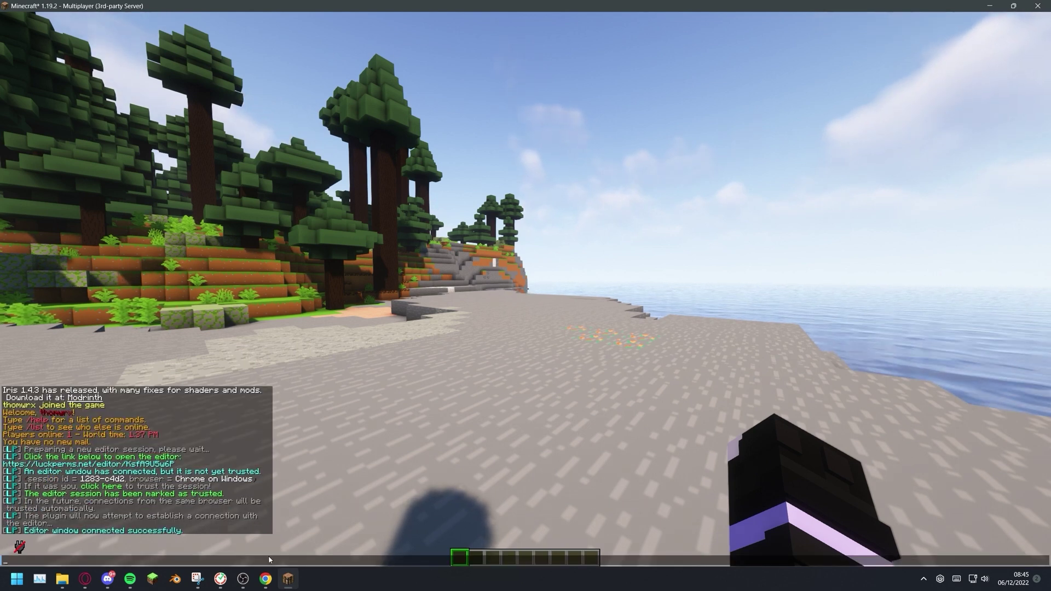
key("alt+Tab")
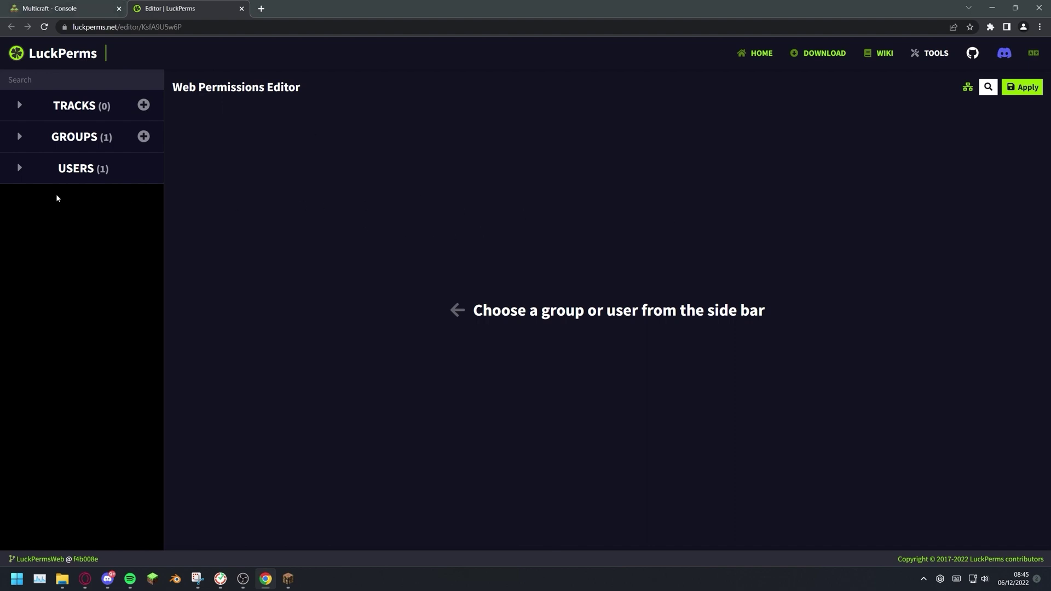
Start a new group in the LuckPerms editor with group name admin and display name Admin.
left_click(23, 161)
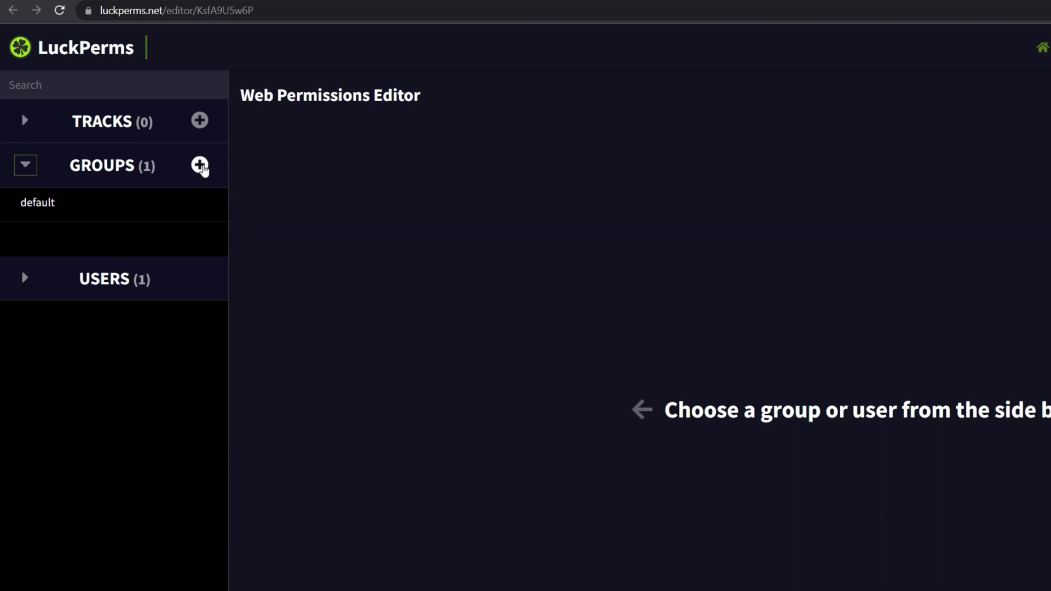
left_click(199, 165)
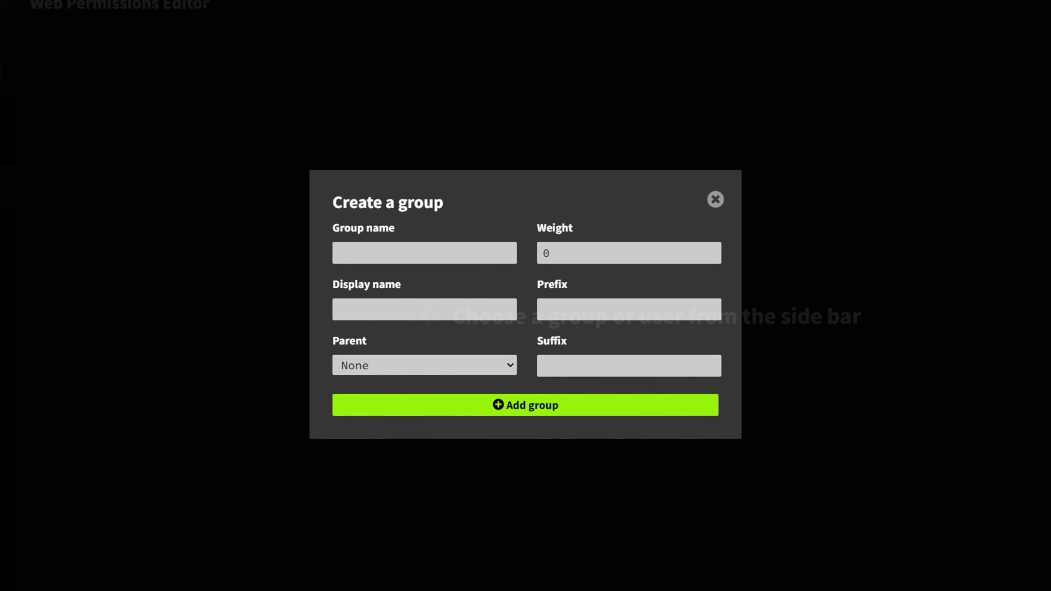
left_click(433, 252)
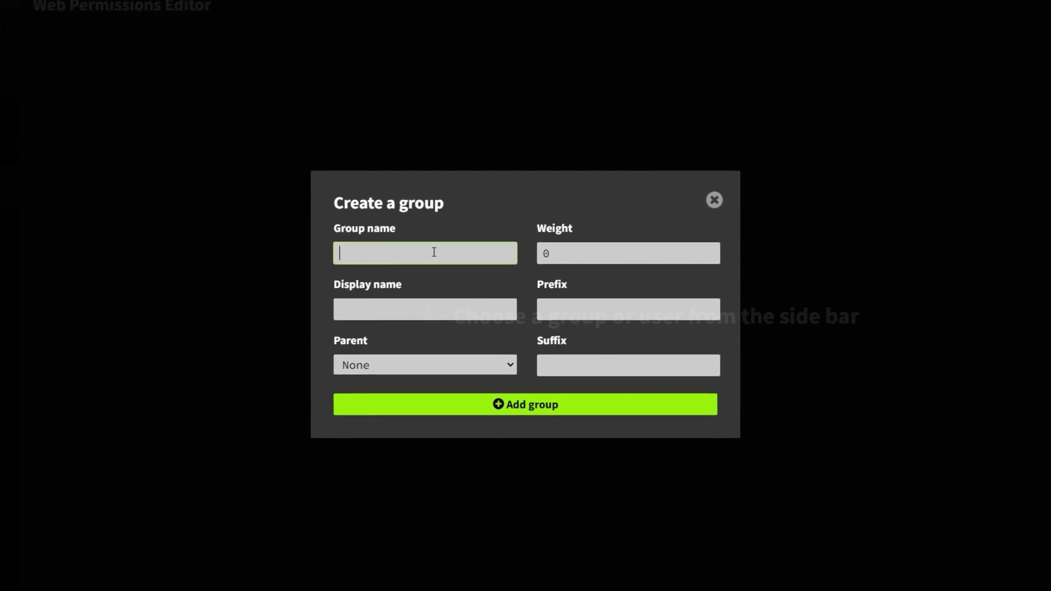
type("admin")
key("Tab")
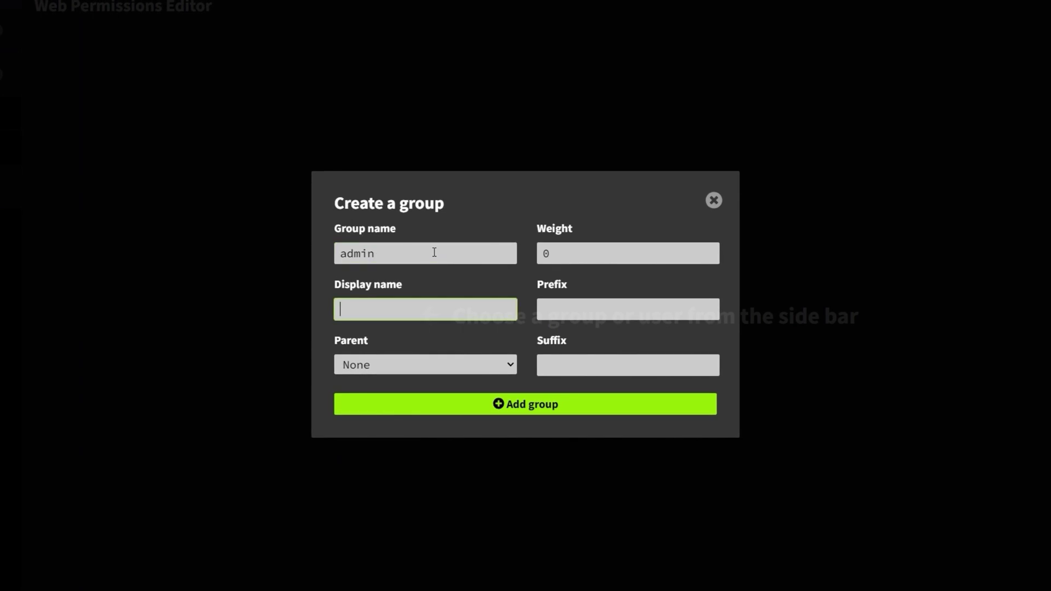
type("Admin")
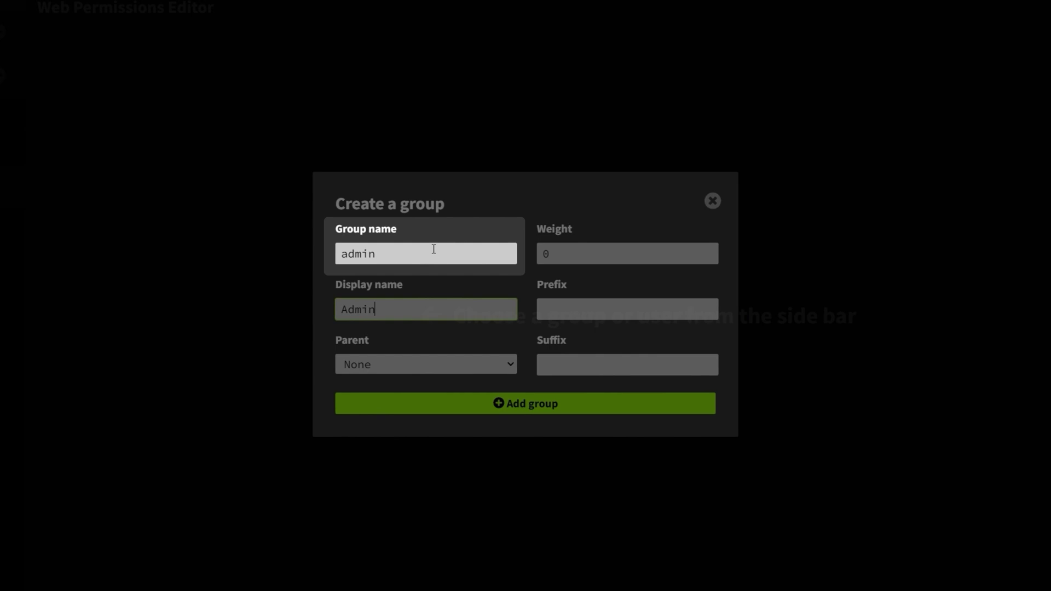
Set the new group's parent to default and its weight to 10.
left_click(497, 364)
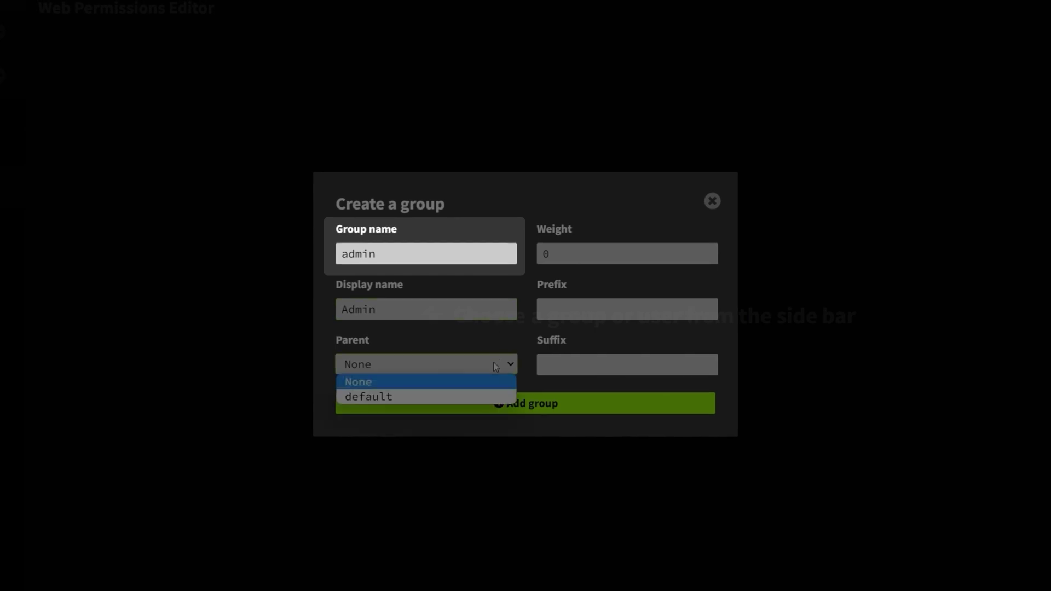
left_click(368, 395)
left_click(615, 252)
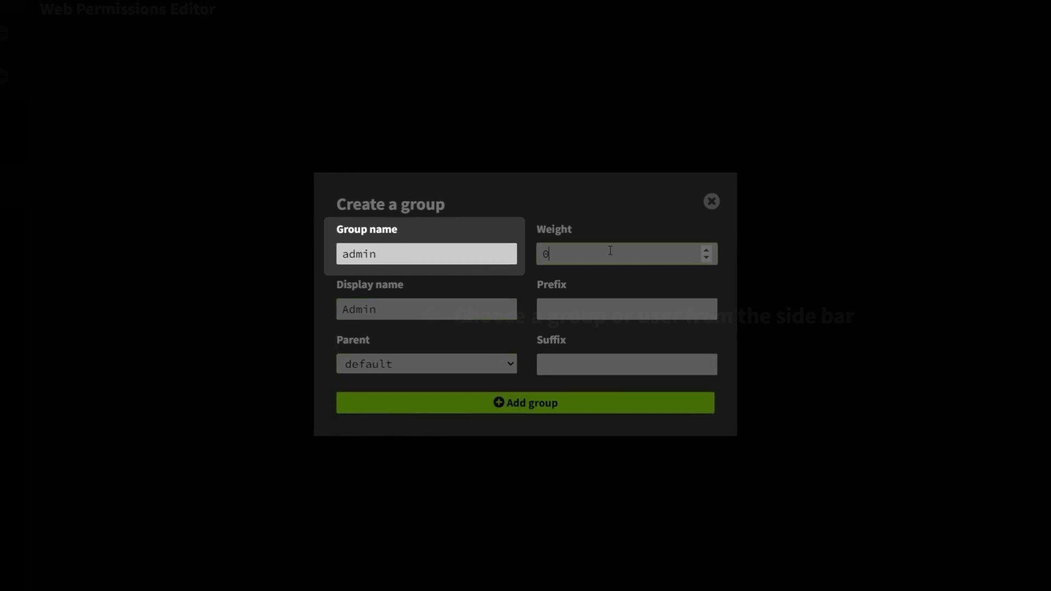
type("10")
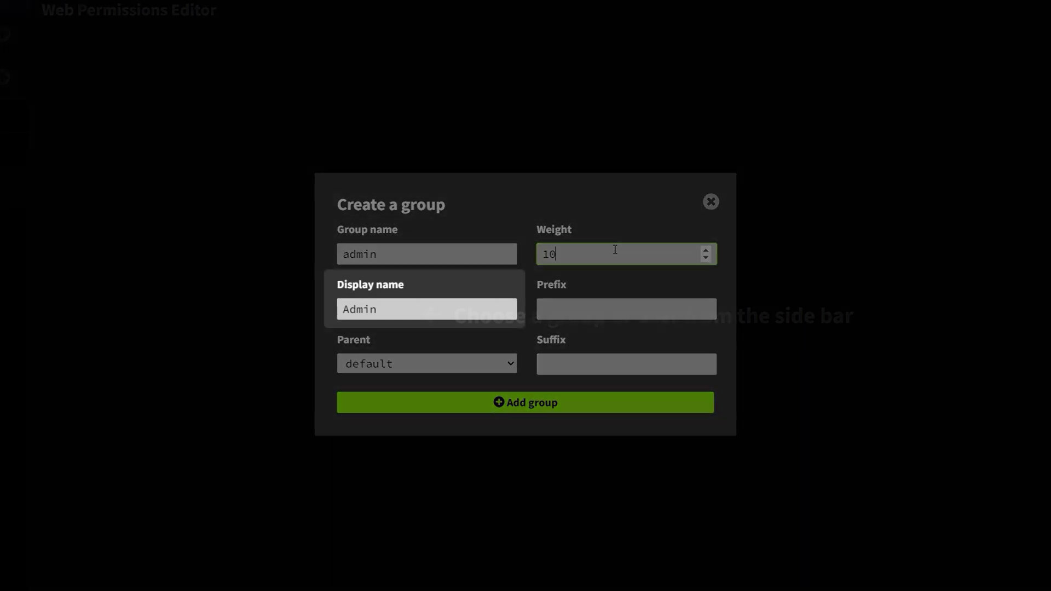
Give the group the prefix "&4&lAdmin &c", leave the suffix empty, and add the group.
key("Tab")
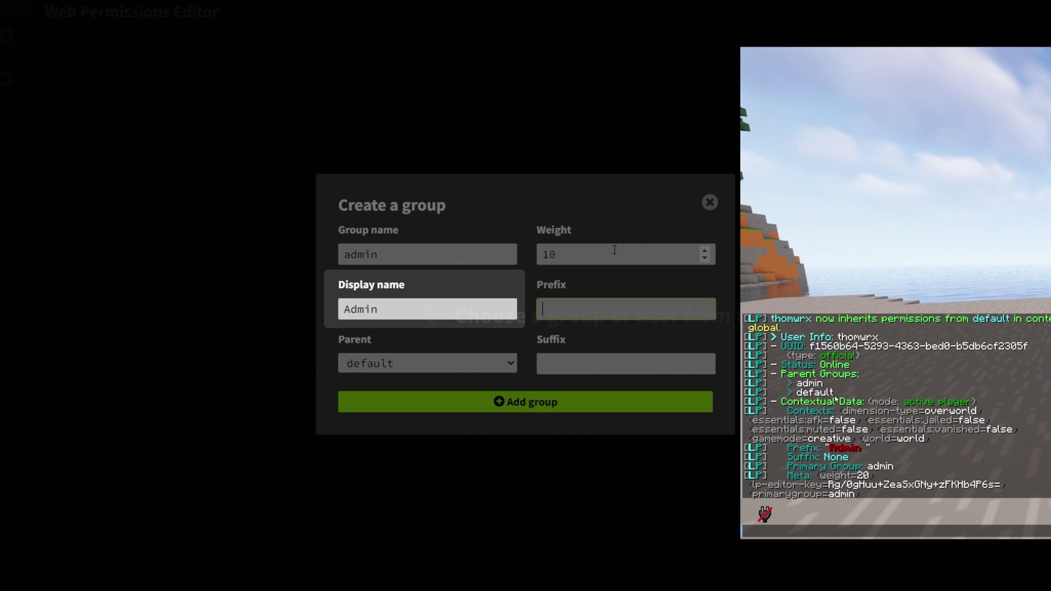
type("&")
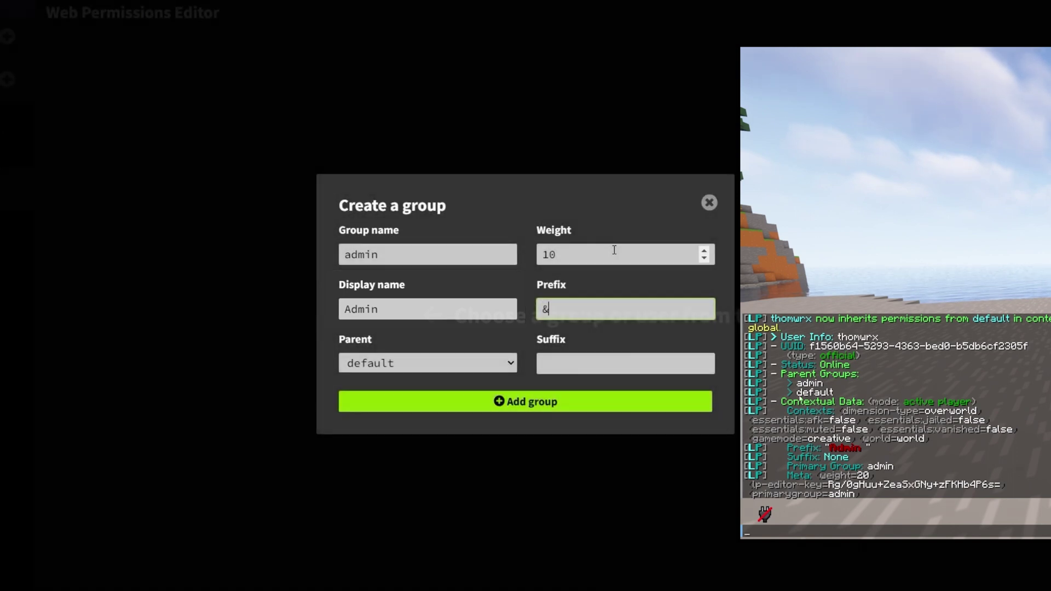
type("4&lAdmin &c")
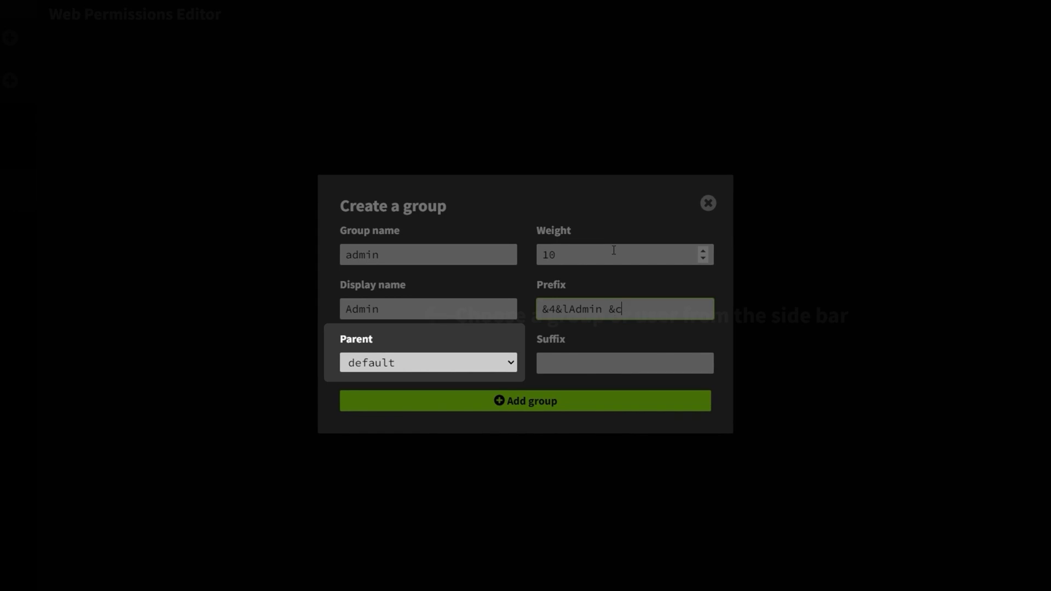
key("Tab")
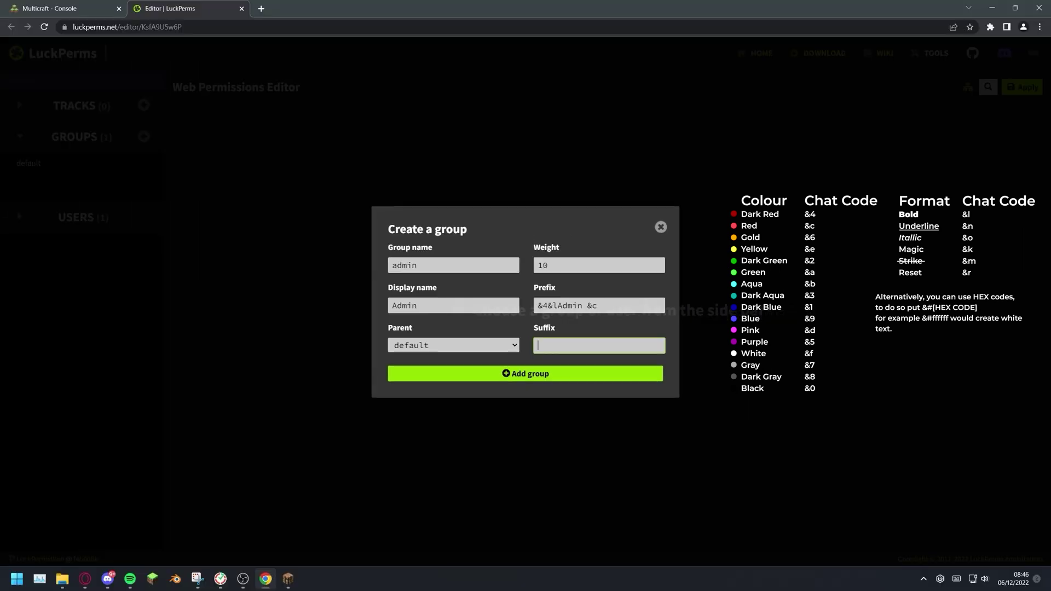
left_click(532, 375)
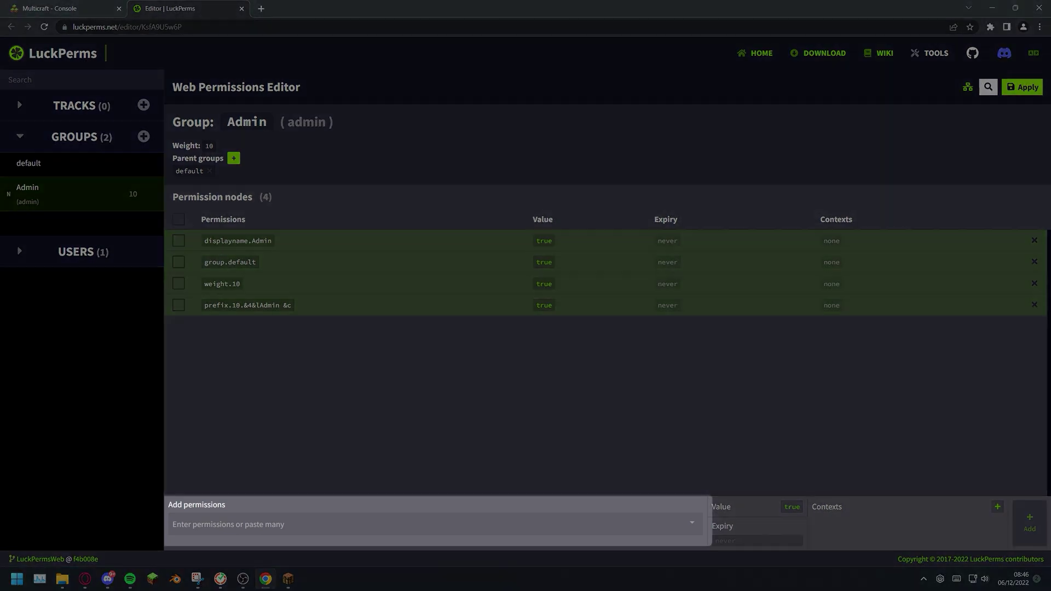
Add the essentials.fly permission with value true to the Admin group.
left_click(367, 523)
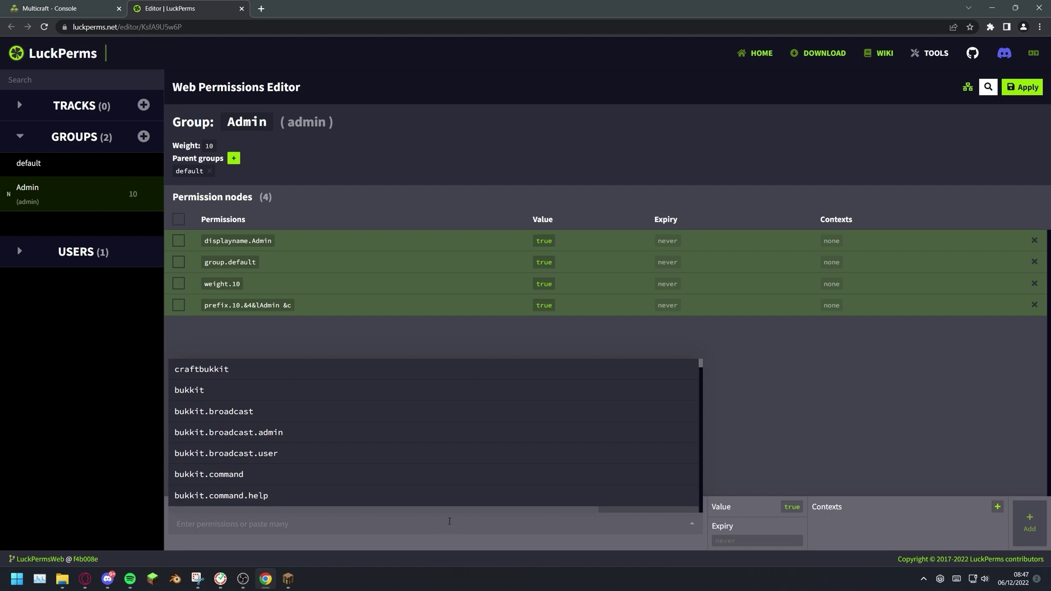
type("e")
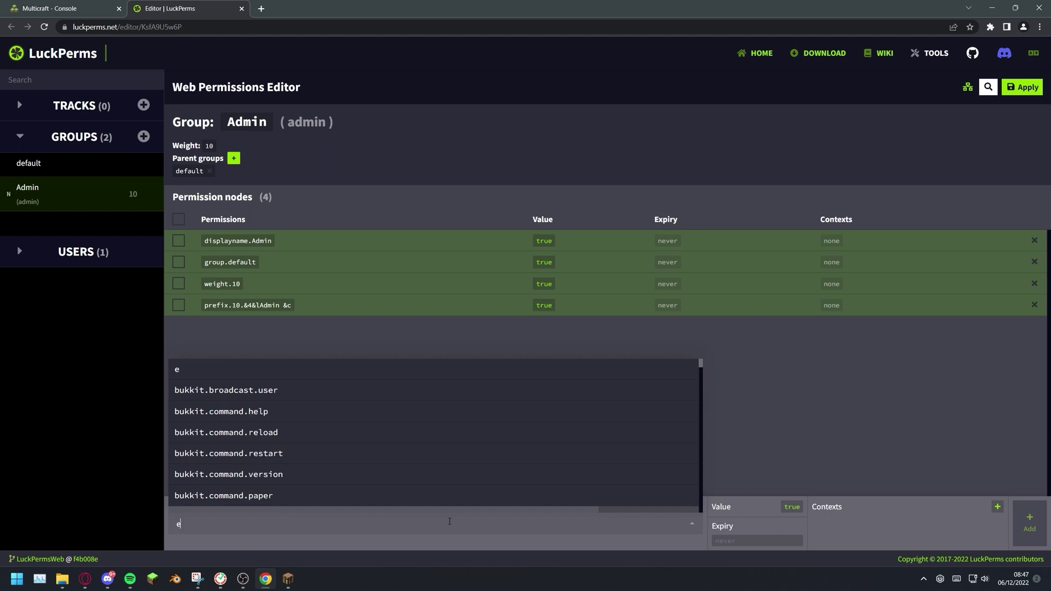
type("ssentials")
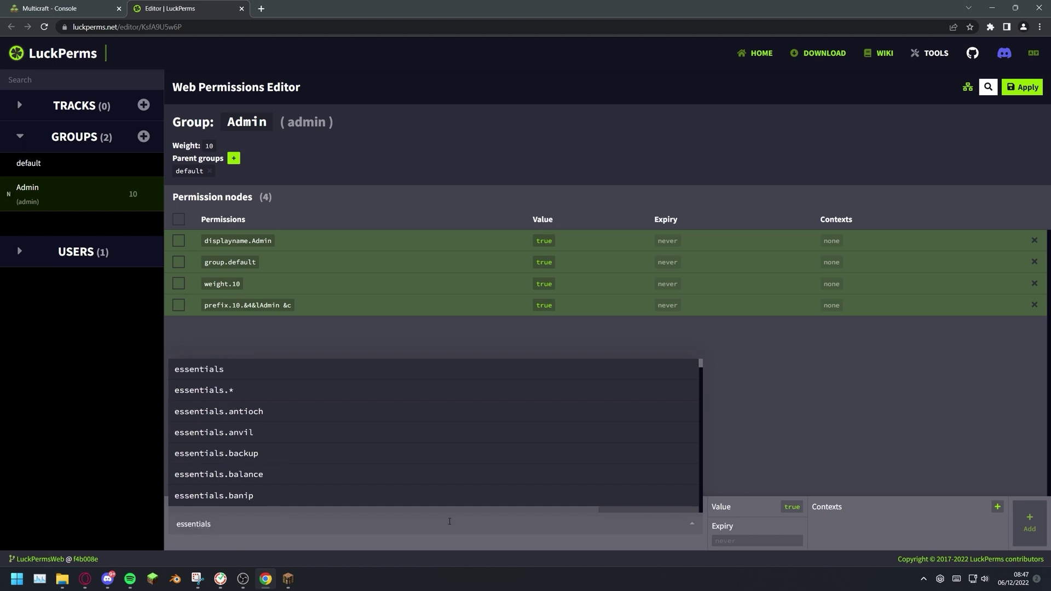
type(".fly")
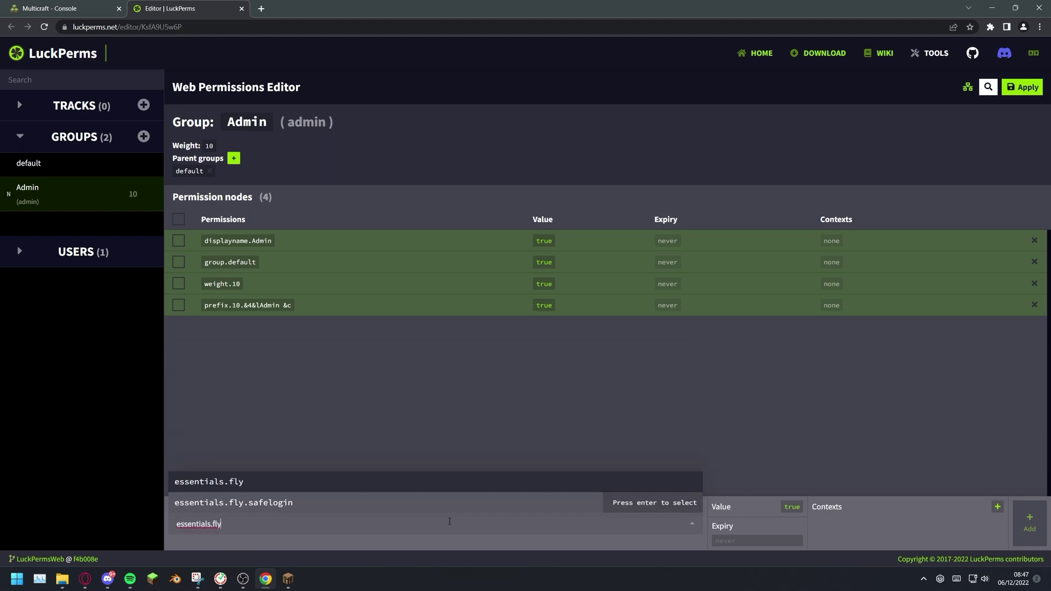
left_click(263, 482)
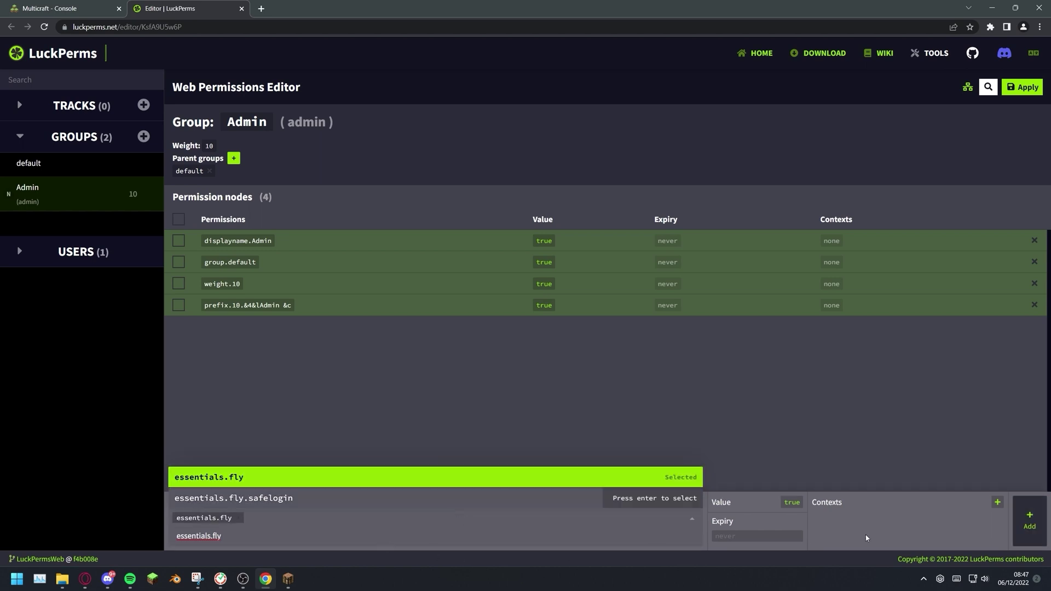
left_click(1019, 515)
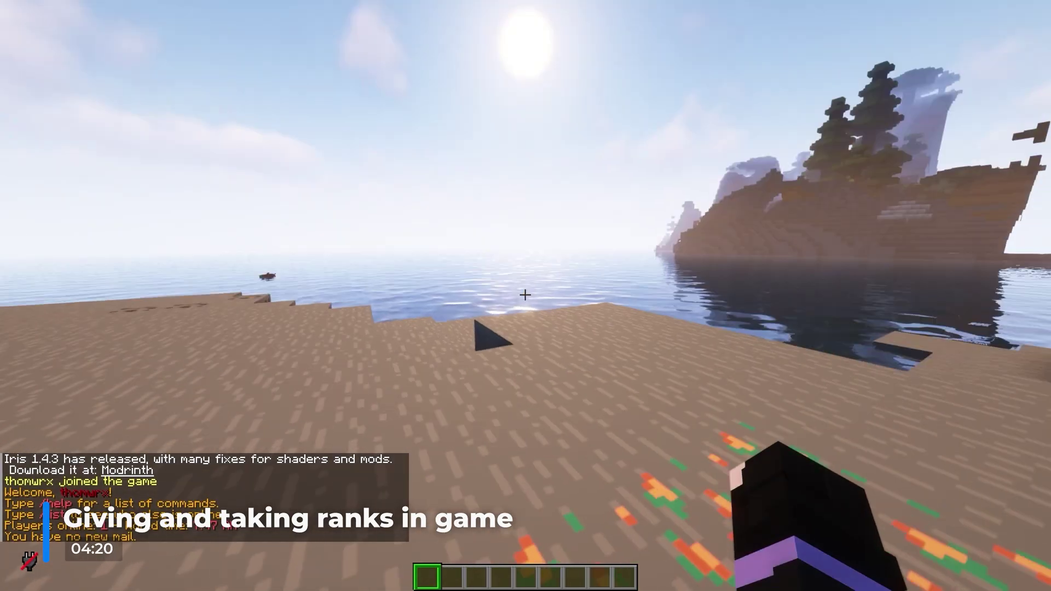
Add the admin group to the player with /lp user parent add, checking the player list for the rank prefix.
key("Tab")
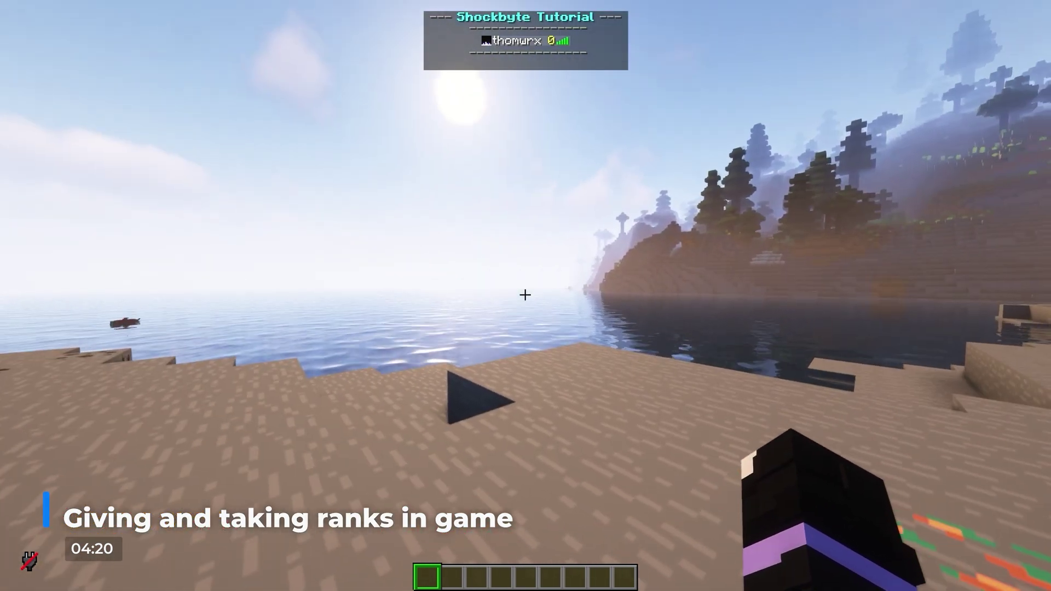
type("/lp us")
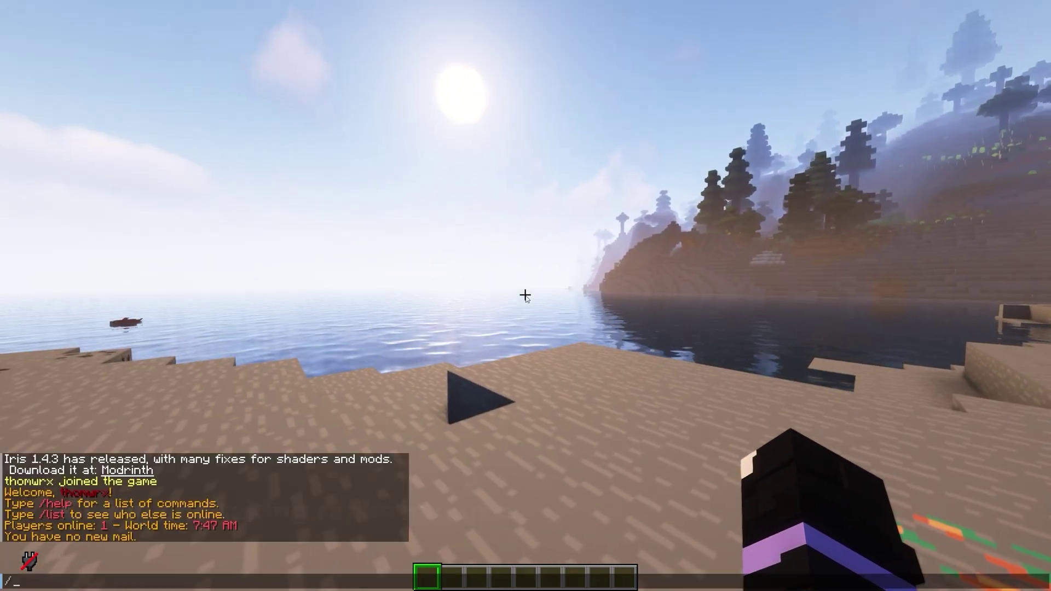
type("er thomwrx ")
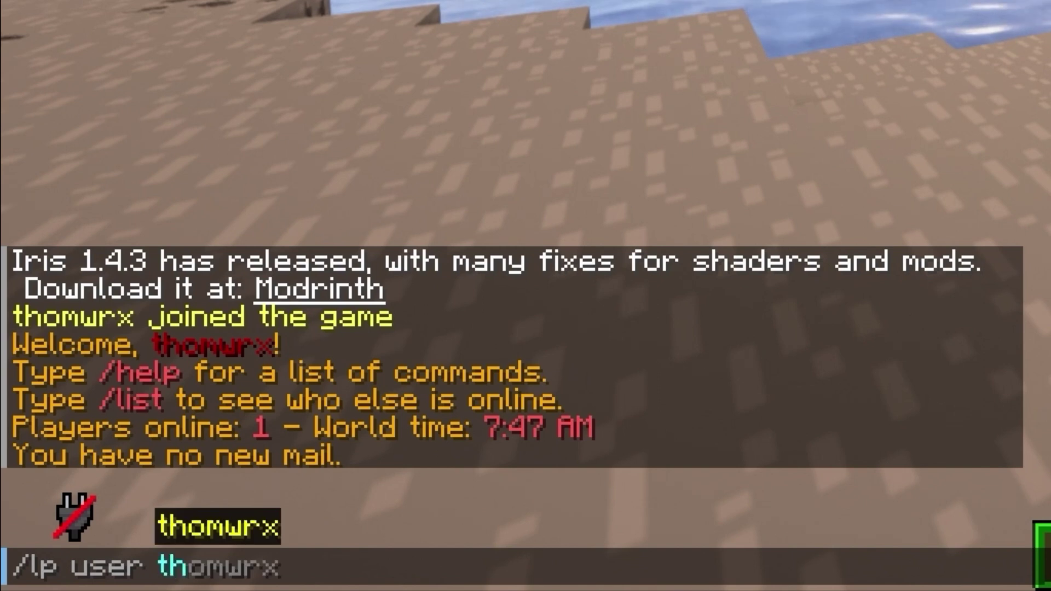
type("parent add ")
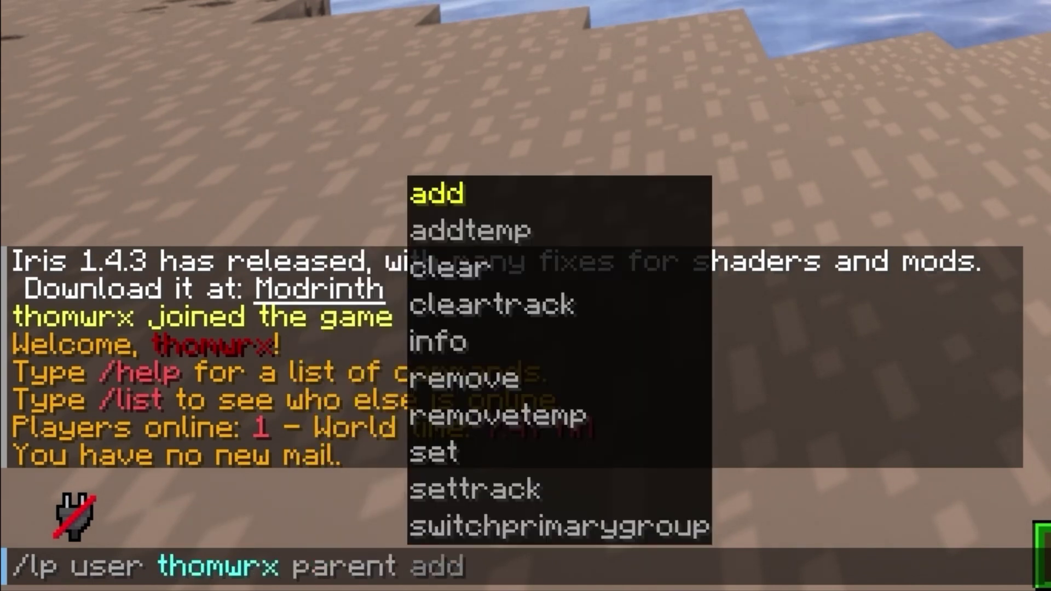
type("admin")
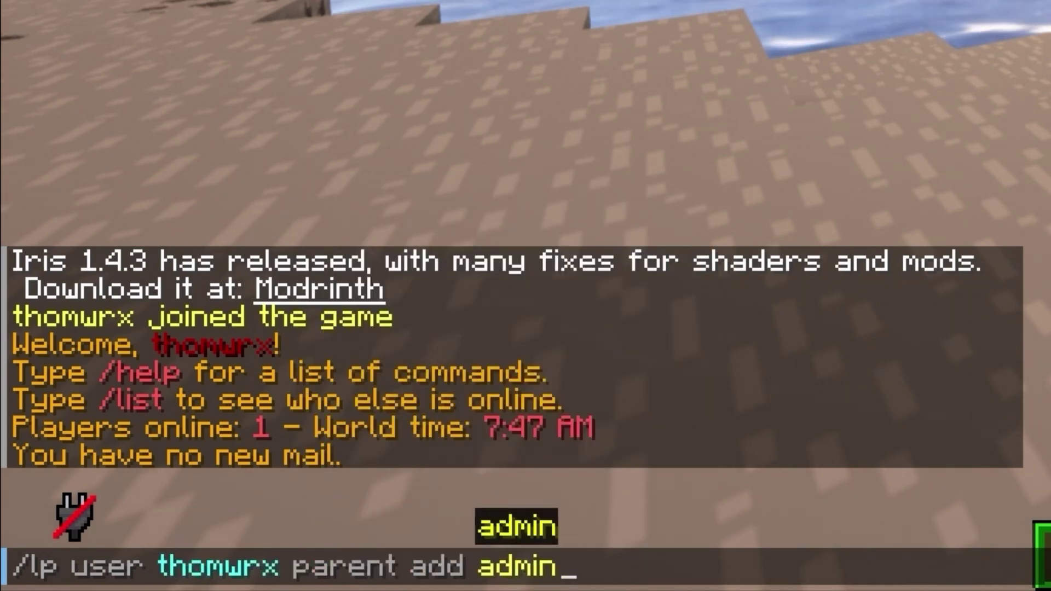
key("Return")
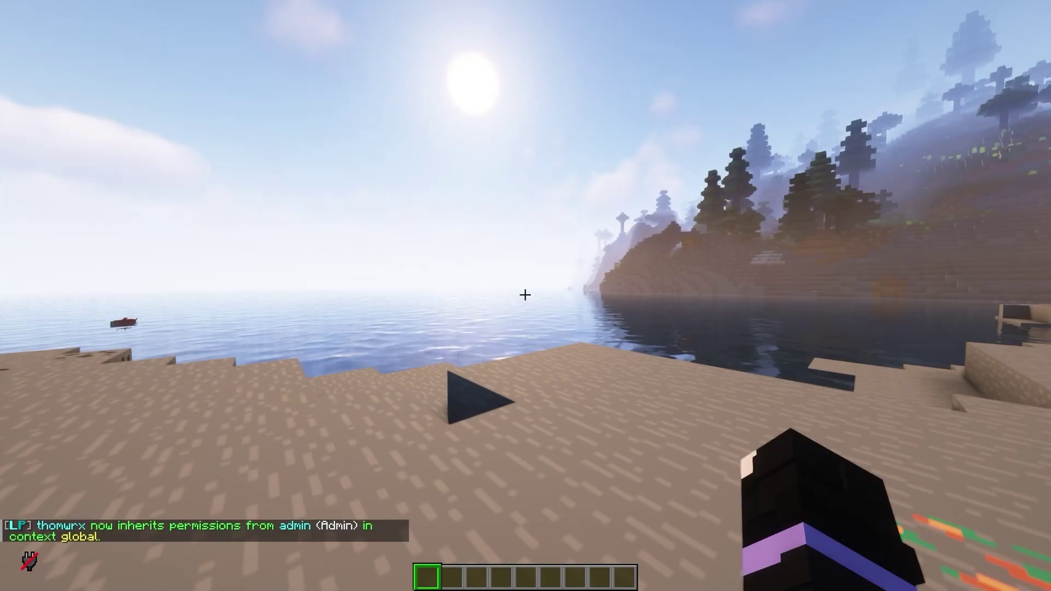
key("Tab")
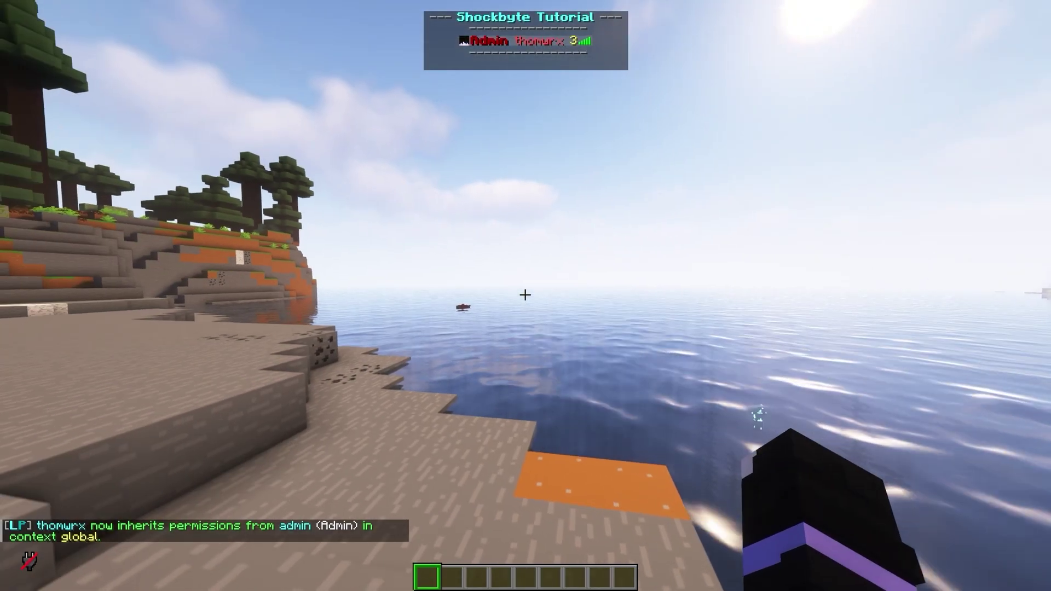
Set the player's parent group to default with /lp user parent set and check the player list.
key("slash")
type("lp user")
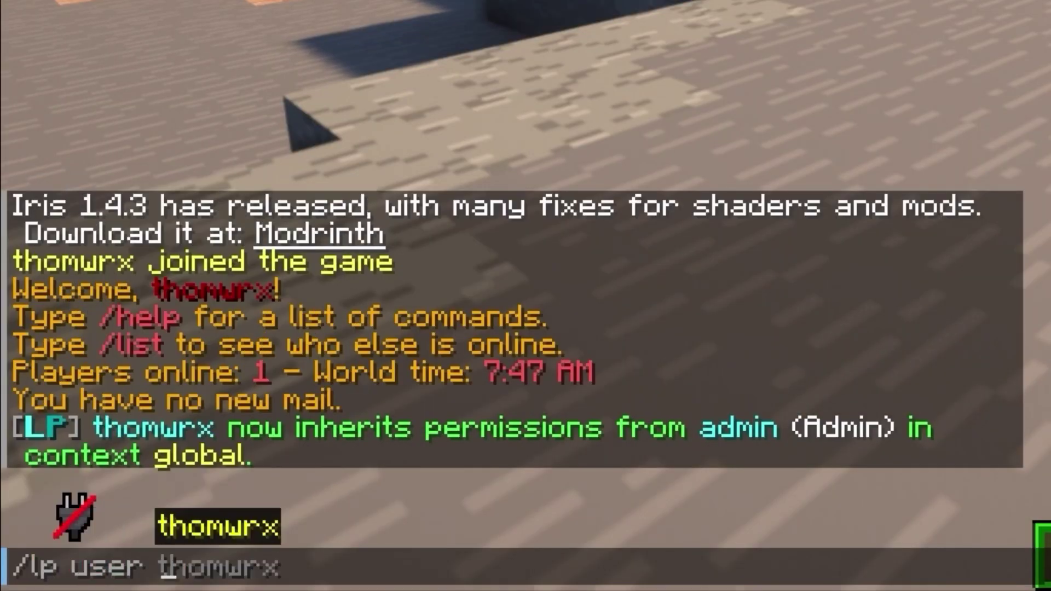
key("Tab")
type("parent ")
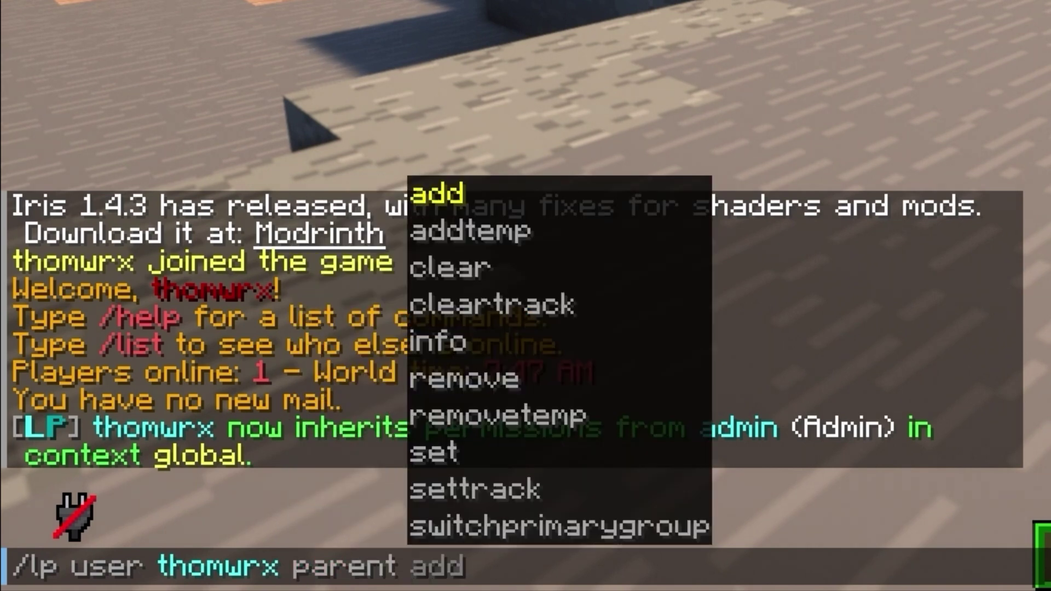
type("set default")
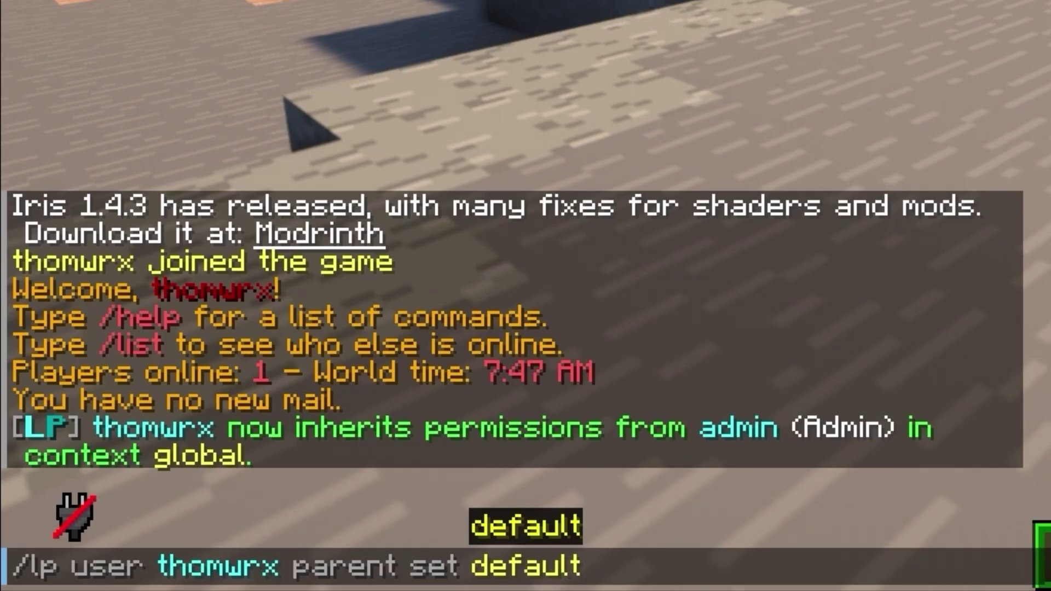
key("Return")
key("Tab")
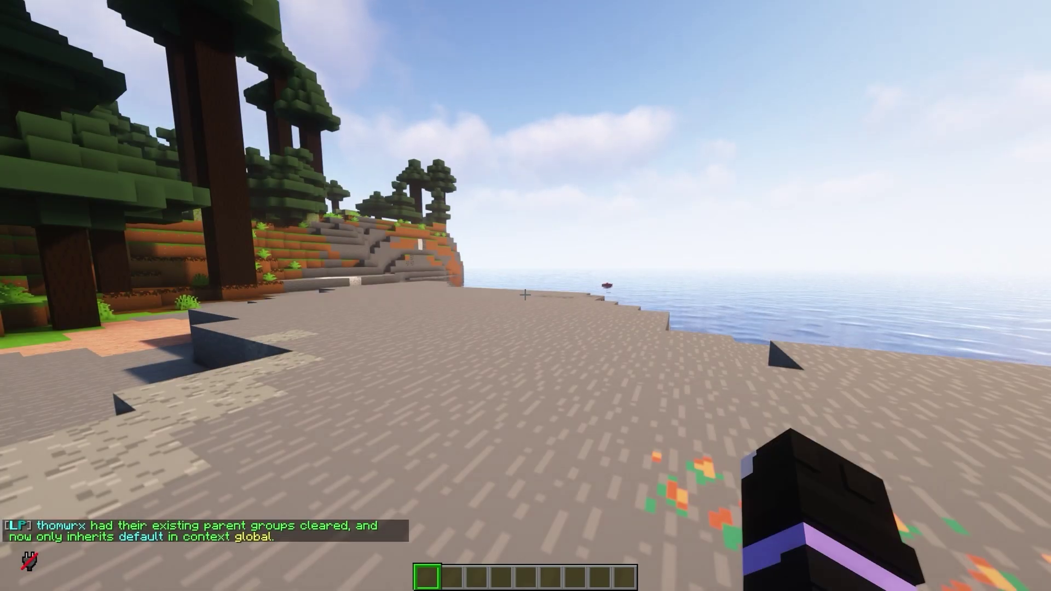
Take the admin group away from the player with the /lp user parent remove command.
type("/")
type("lp us")
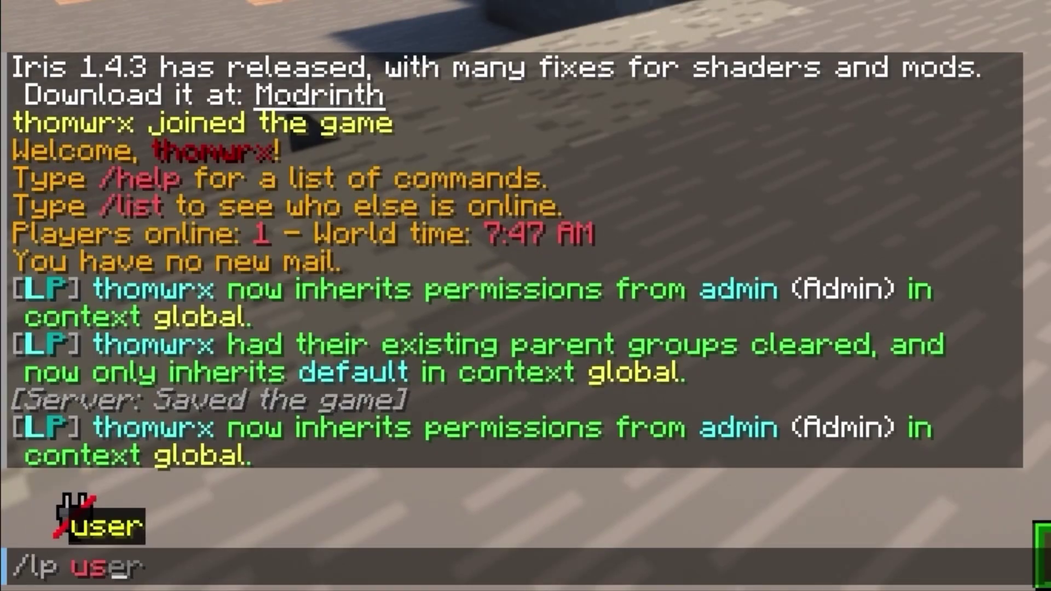
type("er th")
key("Tab")
type("pa")
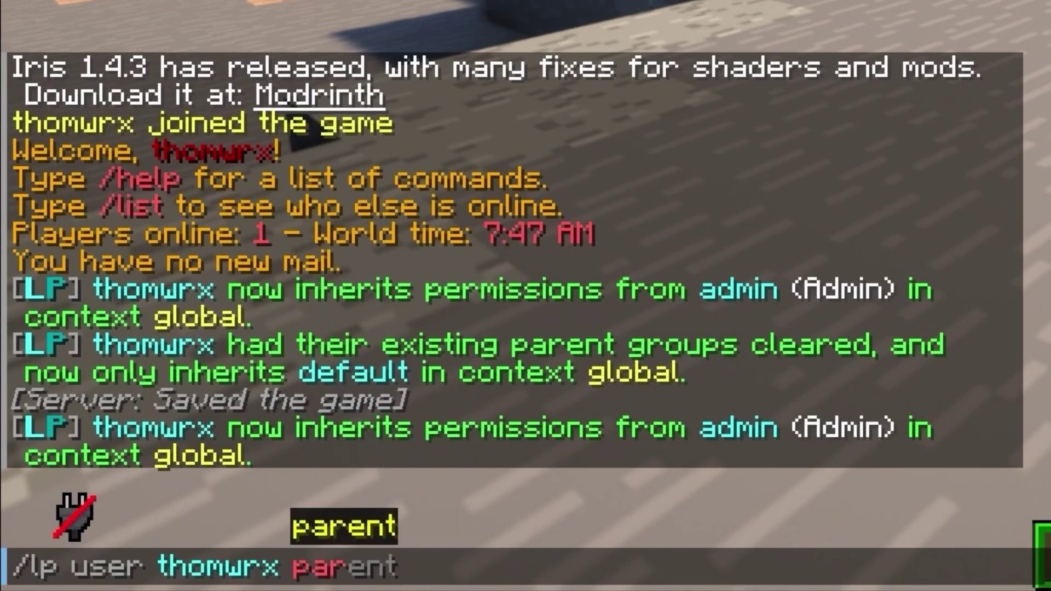
key("Tab")
type("rem")
key("Tab")
type("adm")
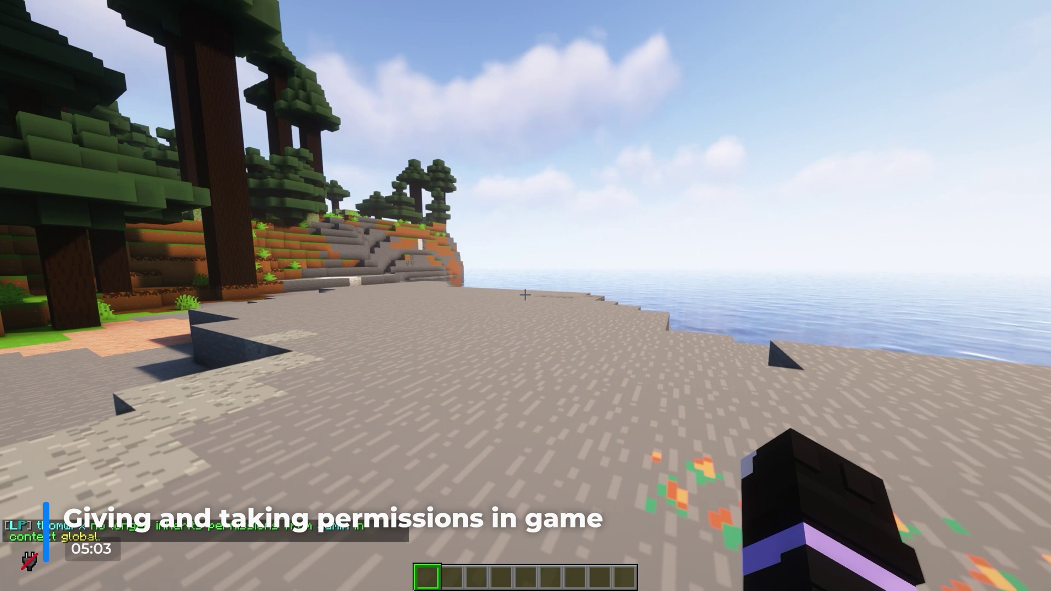
Set the essentials.fly permission to true for the player with /lp user permission set.
key("t")
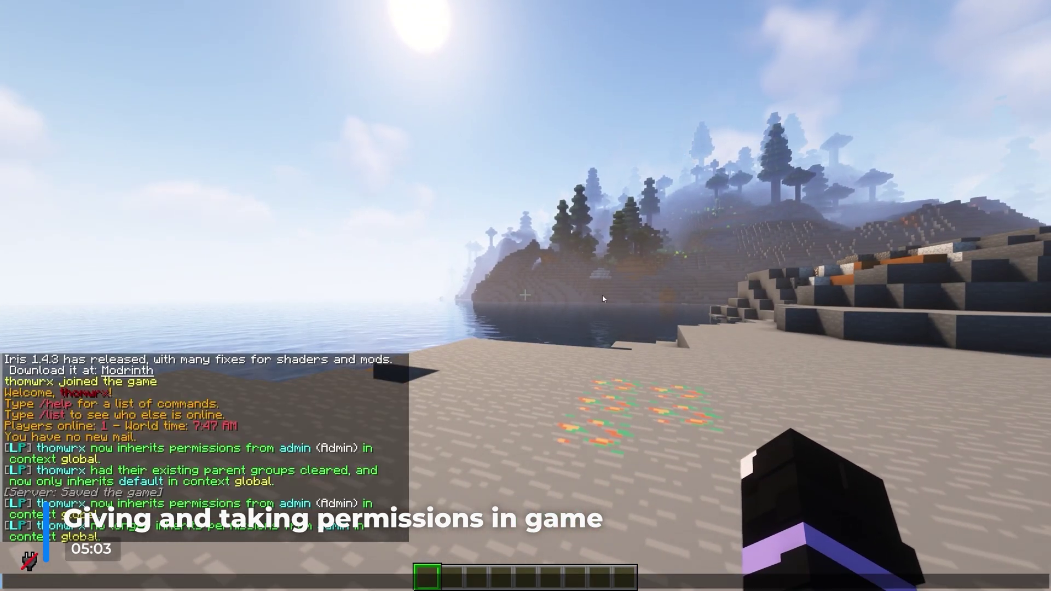
type("/lp ")
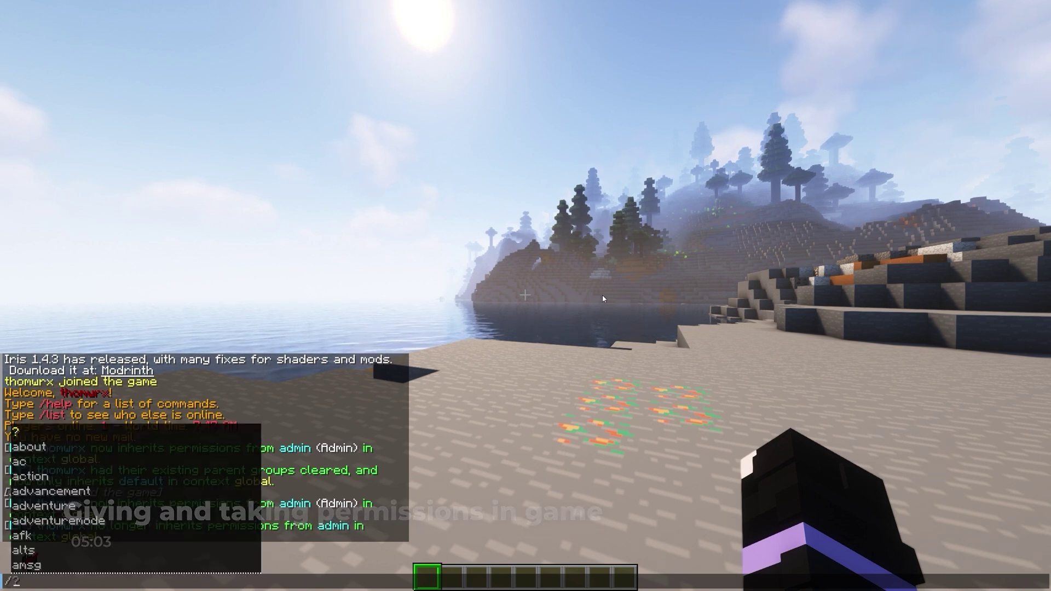
type("user")
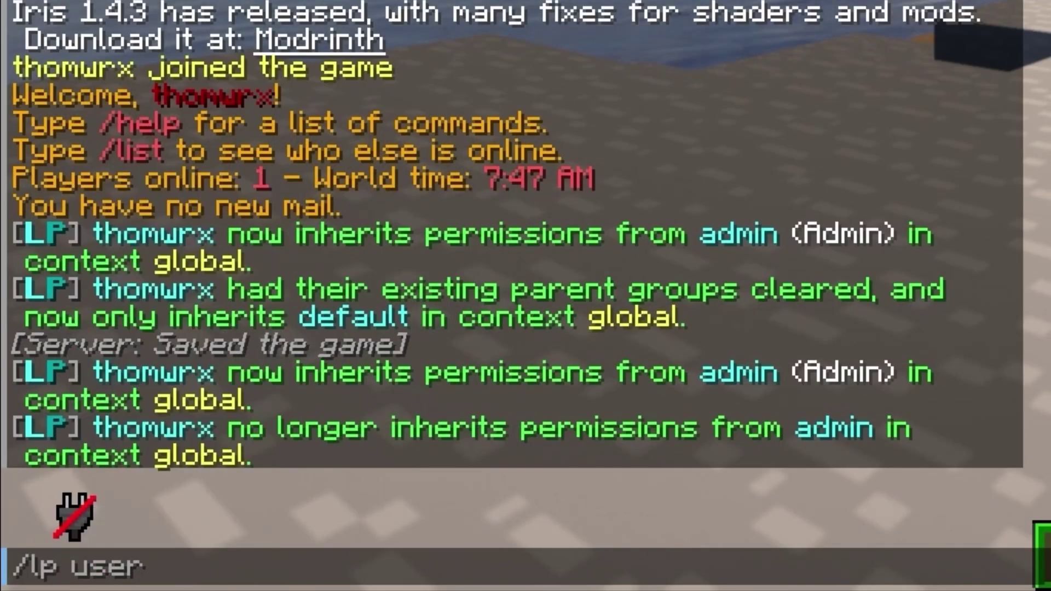
type(" thomwrx permission settemp")
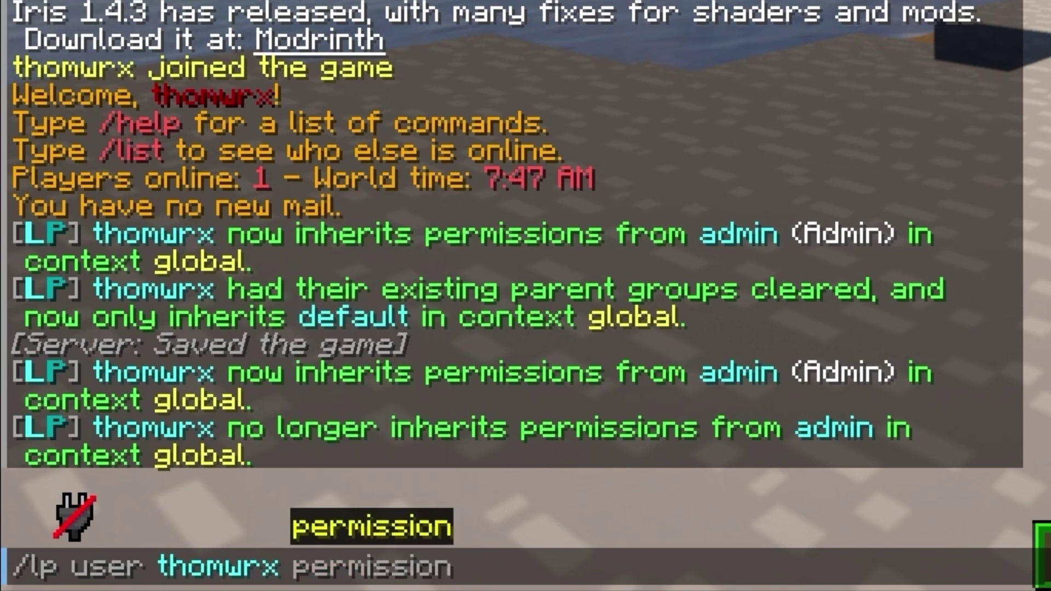
key("BackSpace")
key("BackSpace")
key("BackSpace")
key("BackSpace")
type("e")
key("Tab")
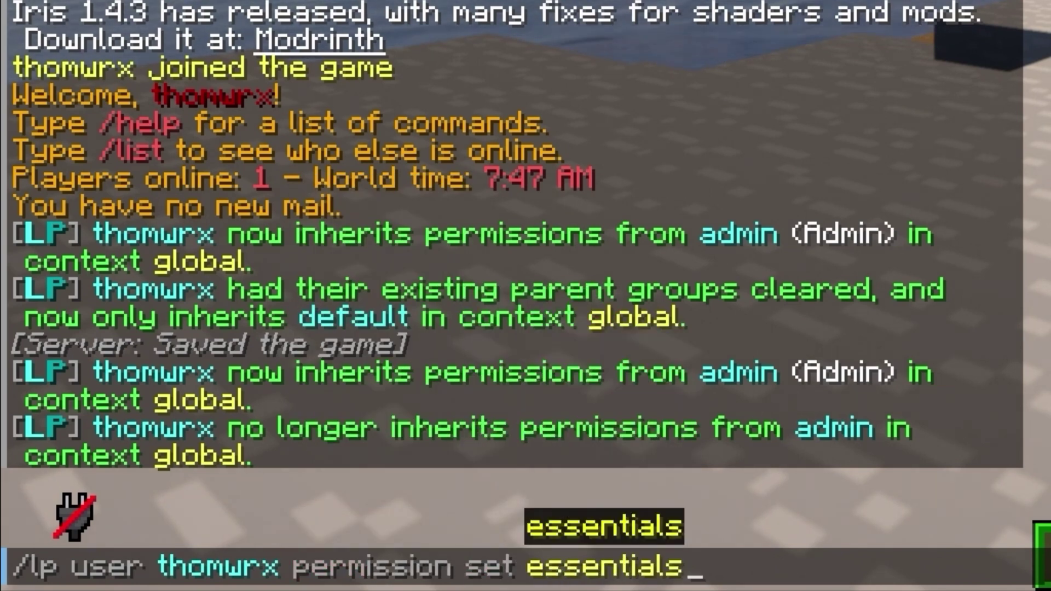
type(".fly ")
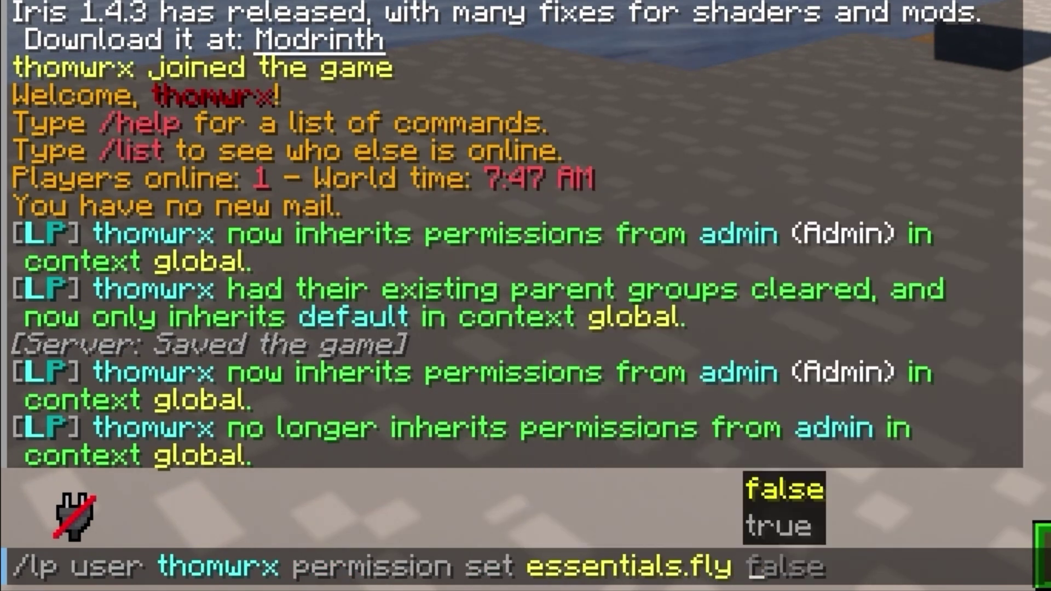
type("true")
key("Return")
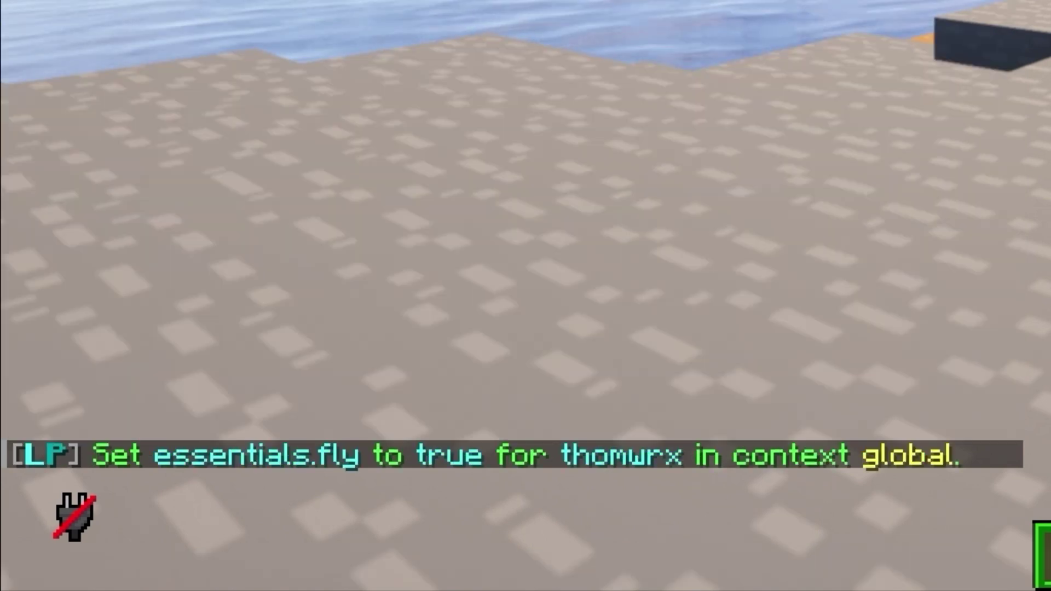
Test the player's flight permission by running /fly in the chat.
type("/flyu")
key("Escape")
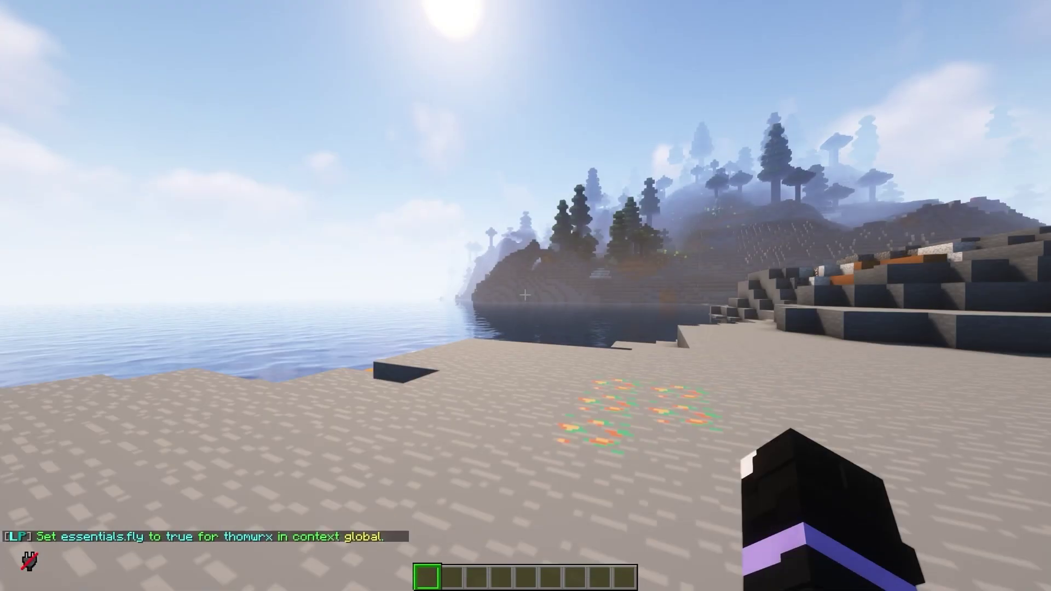
type("/fly")
key("Return")
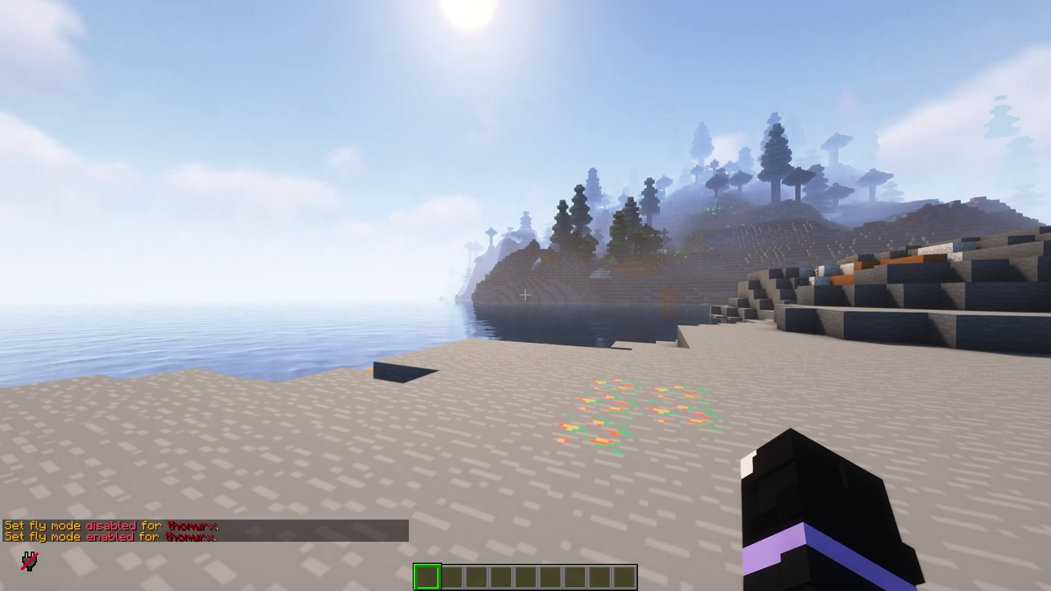
Recall the earlier permission command and set essentials.fly to false for the player.
key("t")
key("Up")
key("Up")
key("BackSpace")
key("BackSpace")
key("BackSpace")
key("BackSpace")
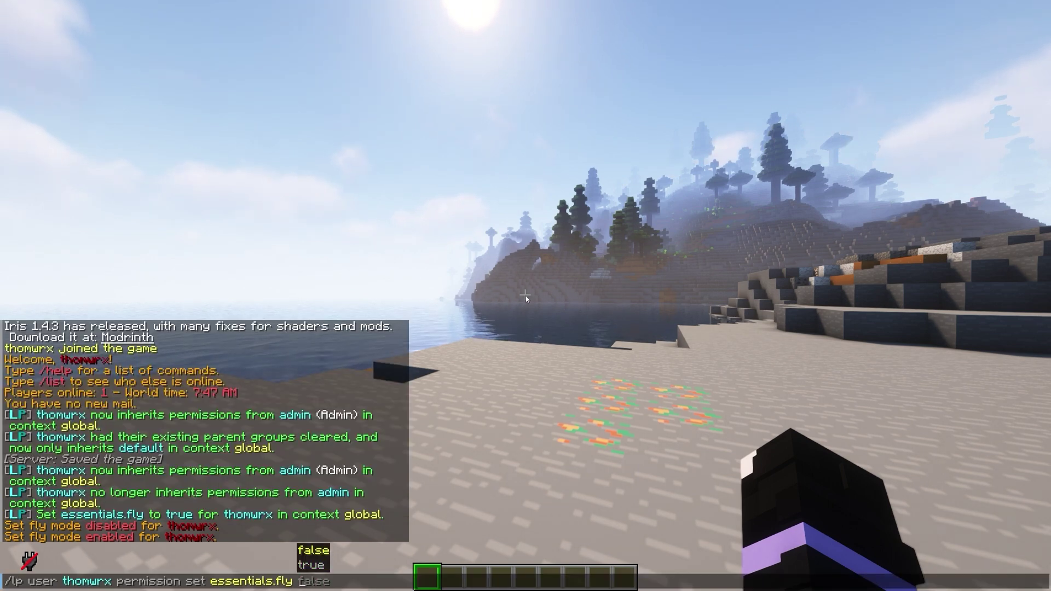
type("false")
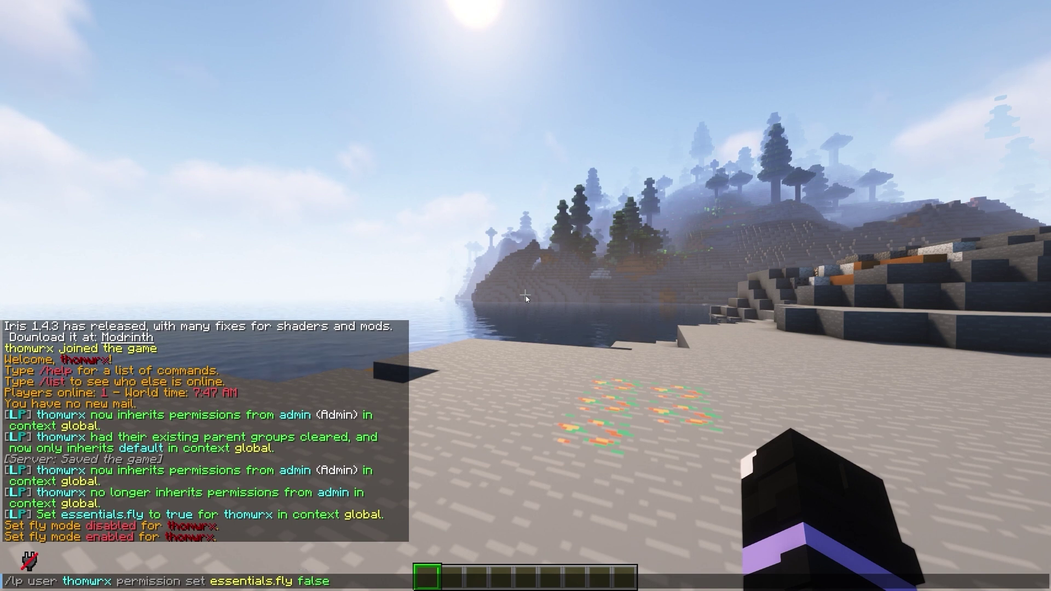
key("Return")
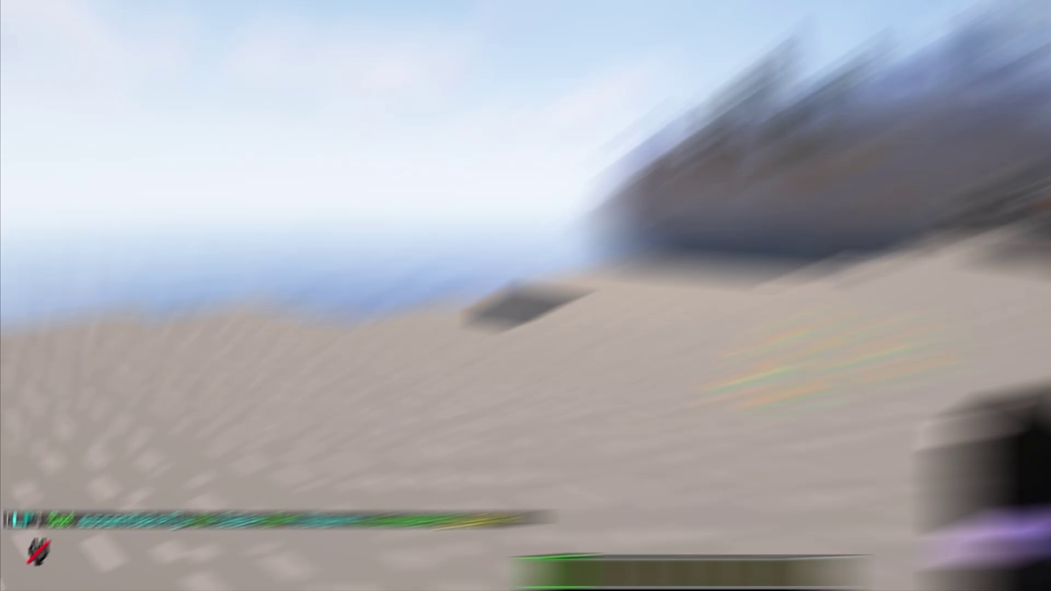
Remove the essentials.fly permission entry from the player with the /lp user permission unset command.
key("slash")
type("lp user ")
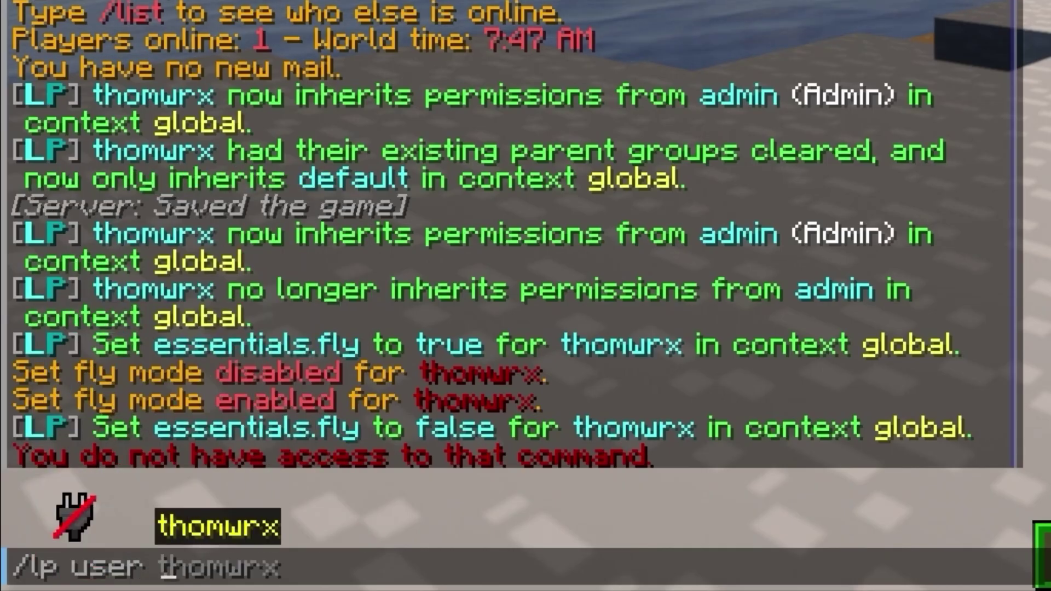
type("th")
key("Tab")
type("p")
type("e")
key("Tab")
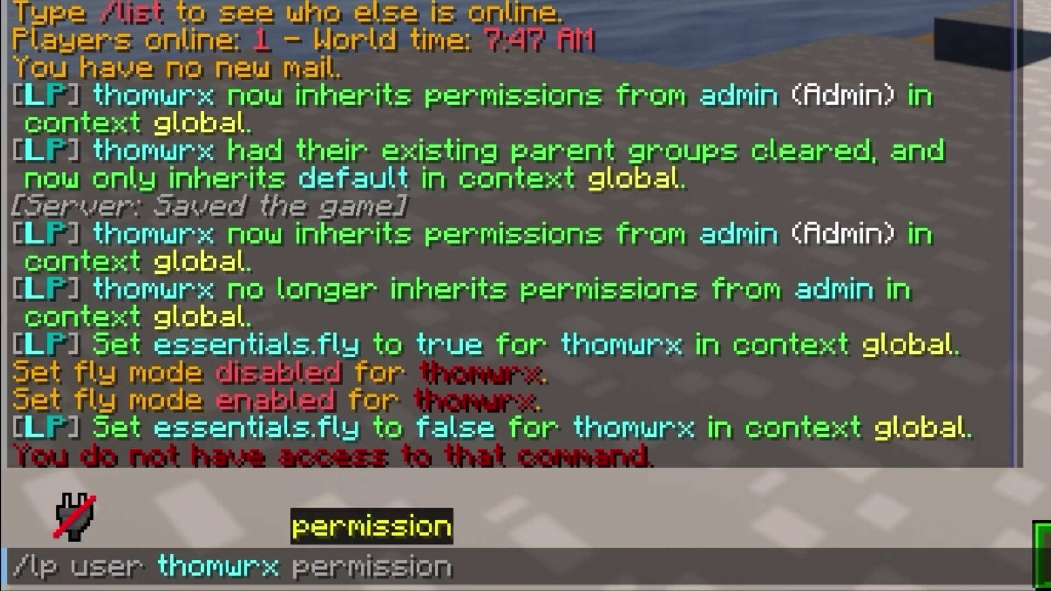
type("u")
key("Tab")
type("es")
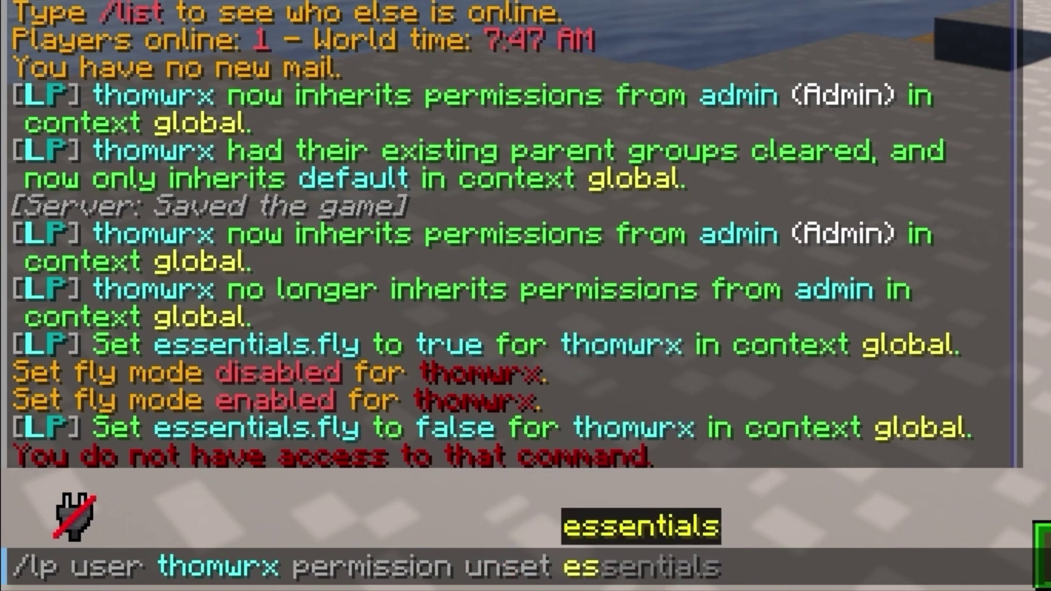
key("Tab")
type(".fly")
key("Return")
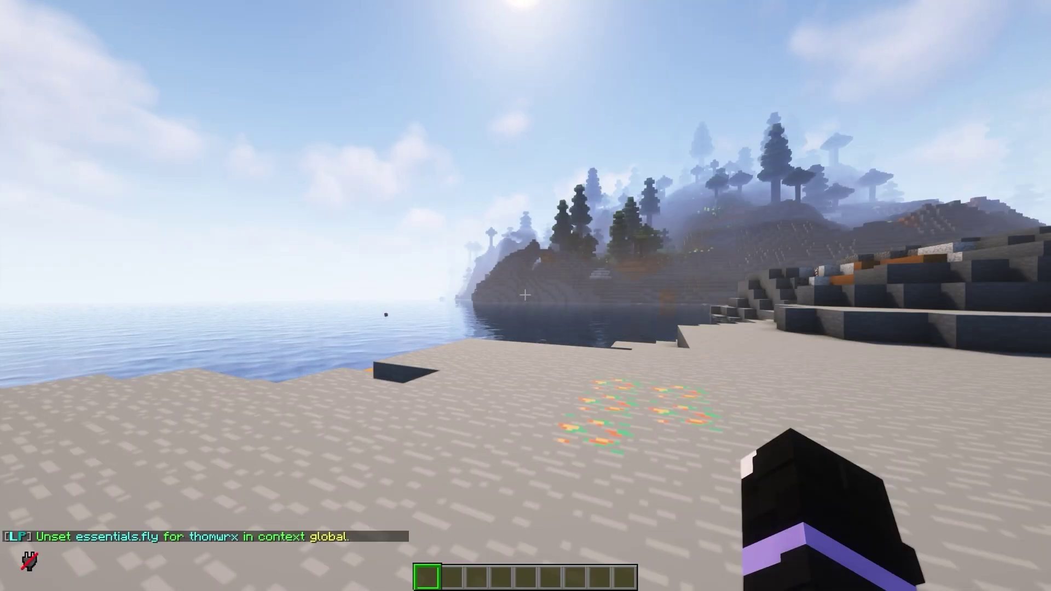
Test the player's flight permission by running /fly in the chat twice.
type("/fly")
key("Return")
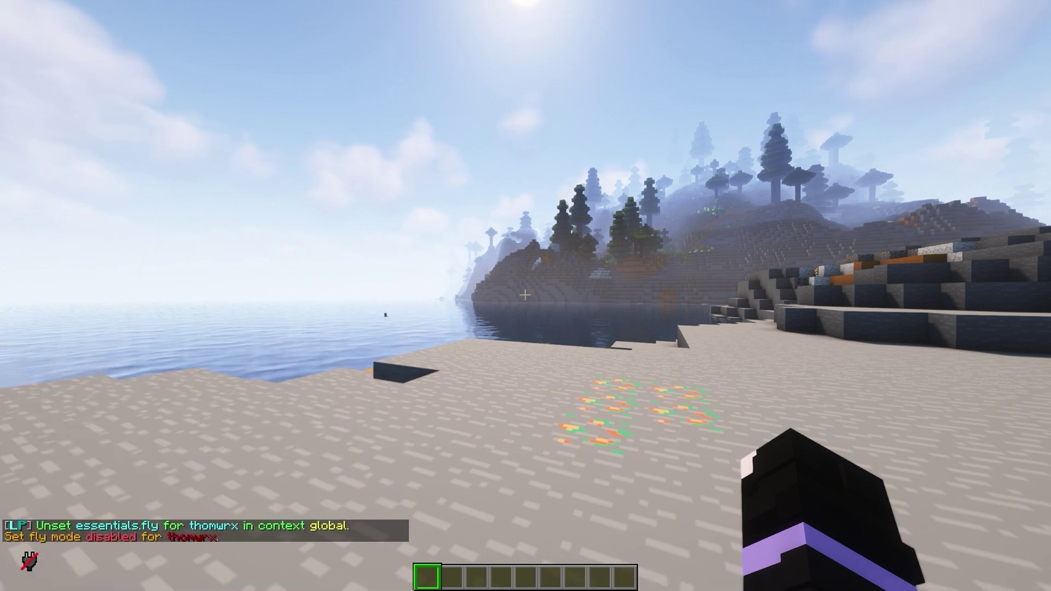
key("t")
key("Up")
key("Return")
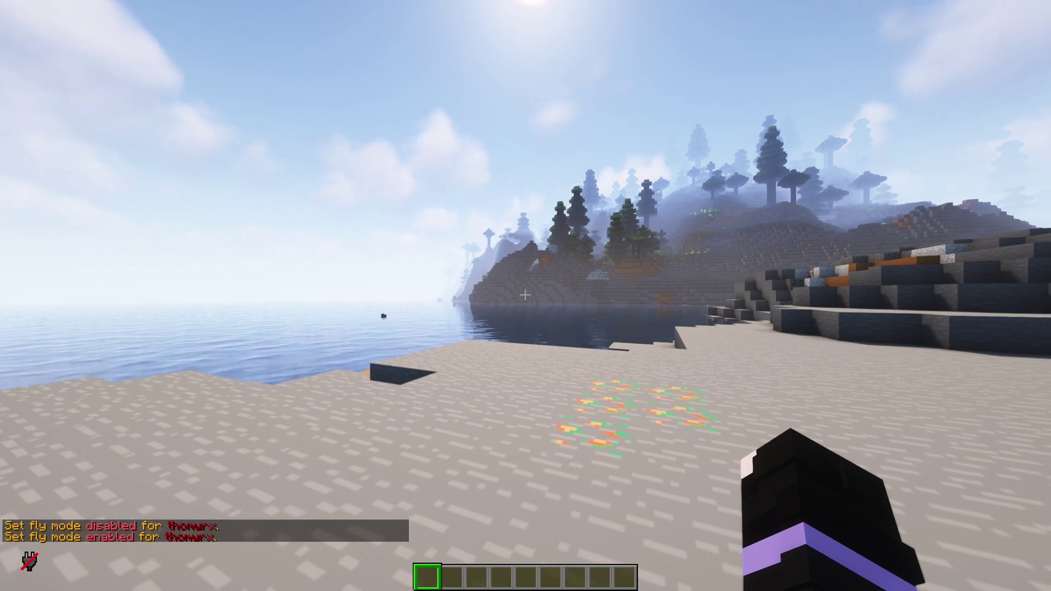
Set the essentials.fly permission to true for the admin group with /lp group admin permission set.
type("/lp ")
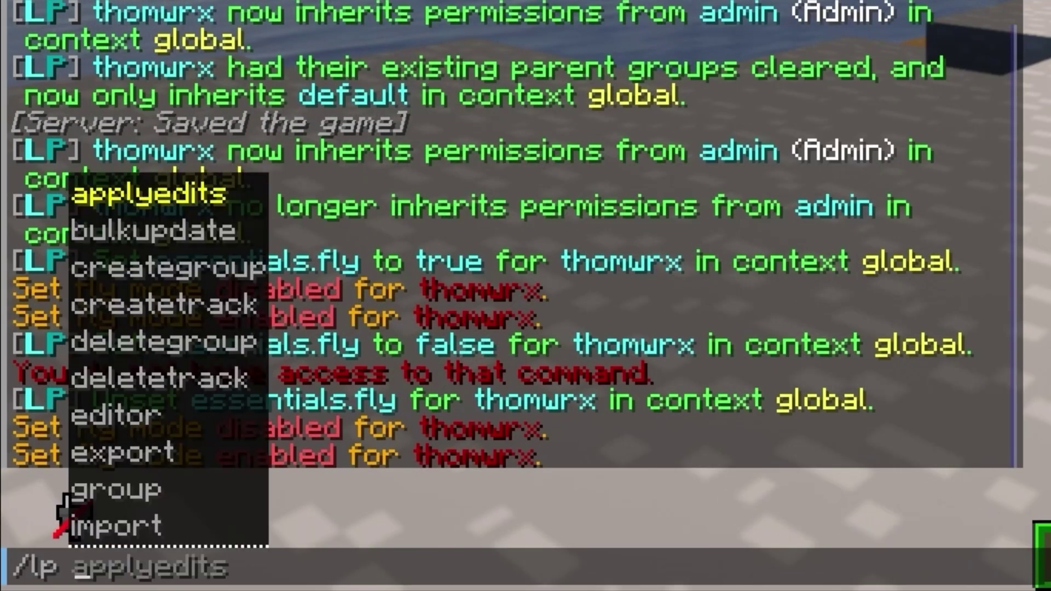
type("group admin p")
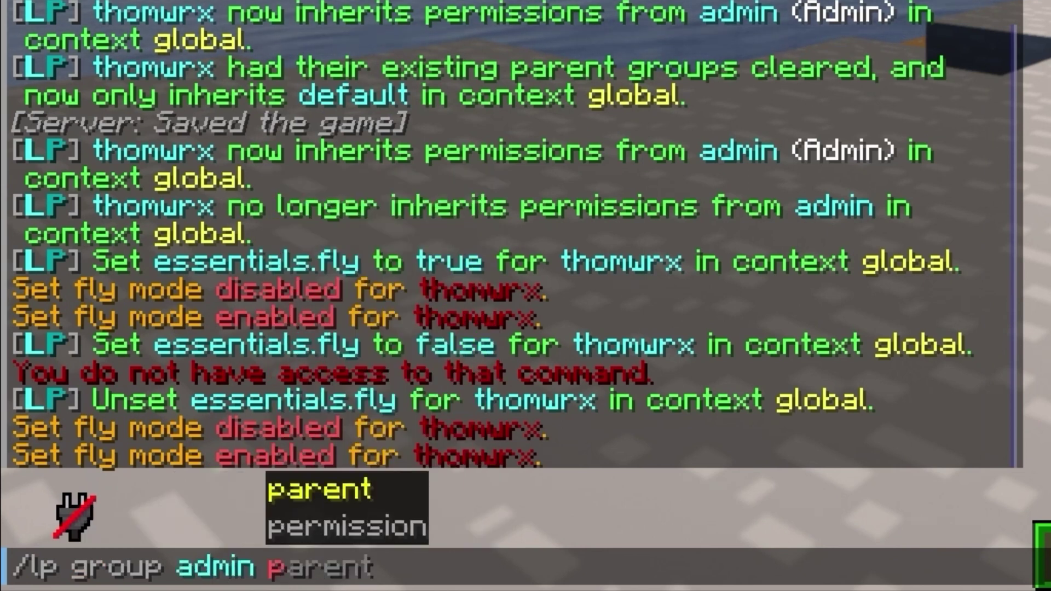
type("ermission set e")
key("Tab")
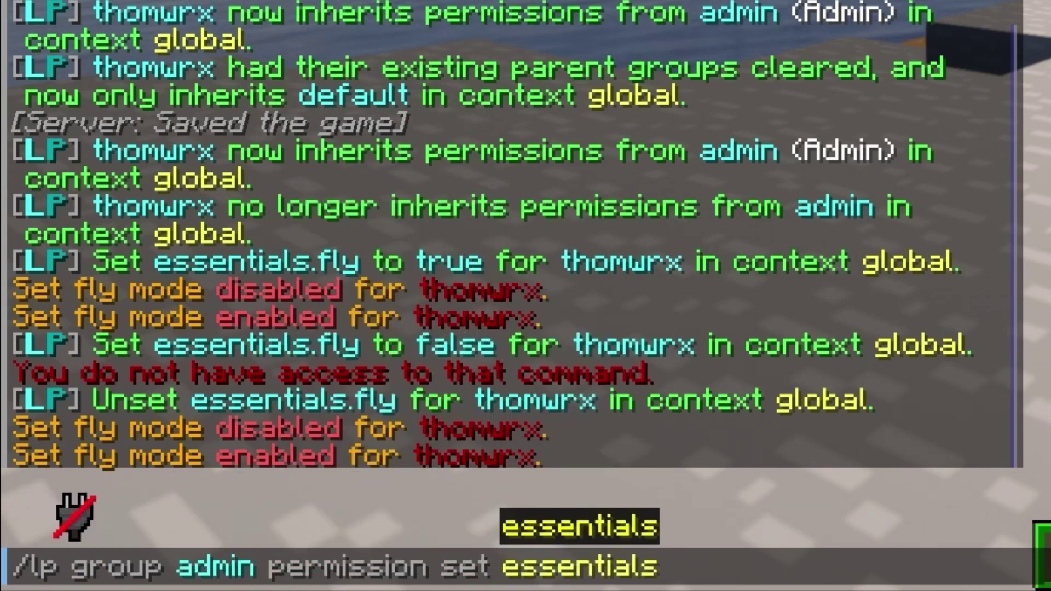
type(".fly t")
key("Tab")
key("Return")
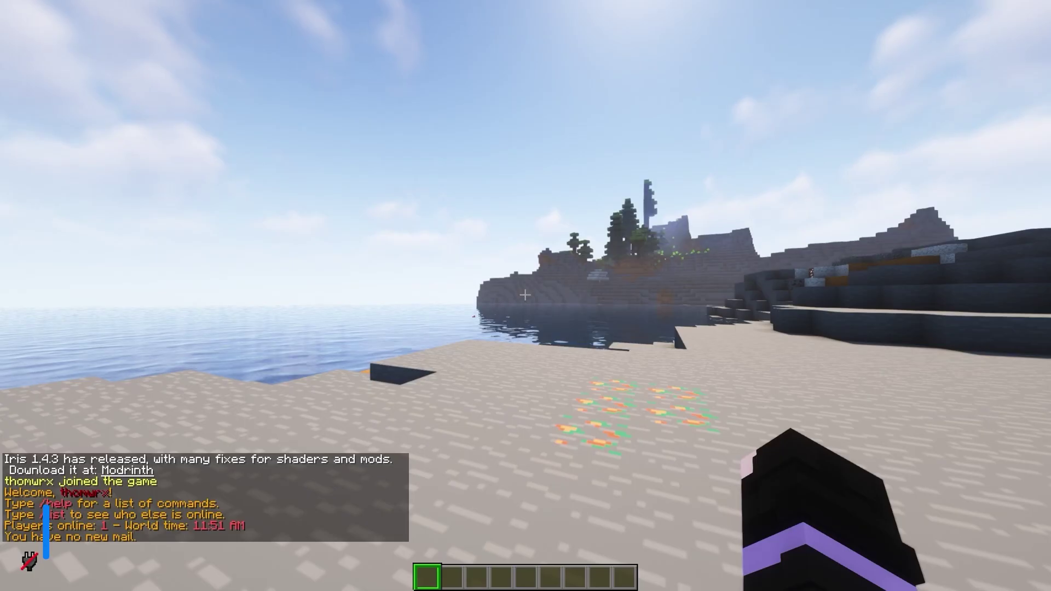
key("w")
key("w")
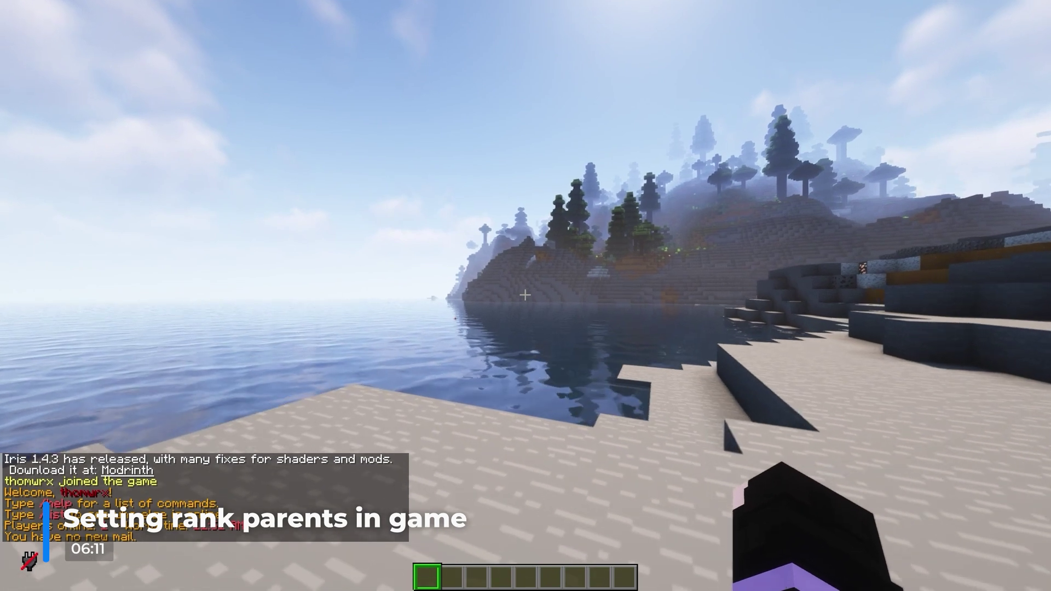
mouse_move(525, 296)
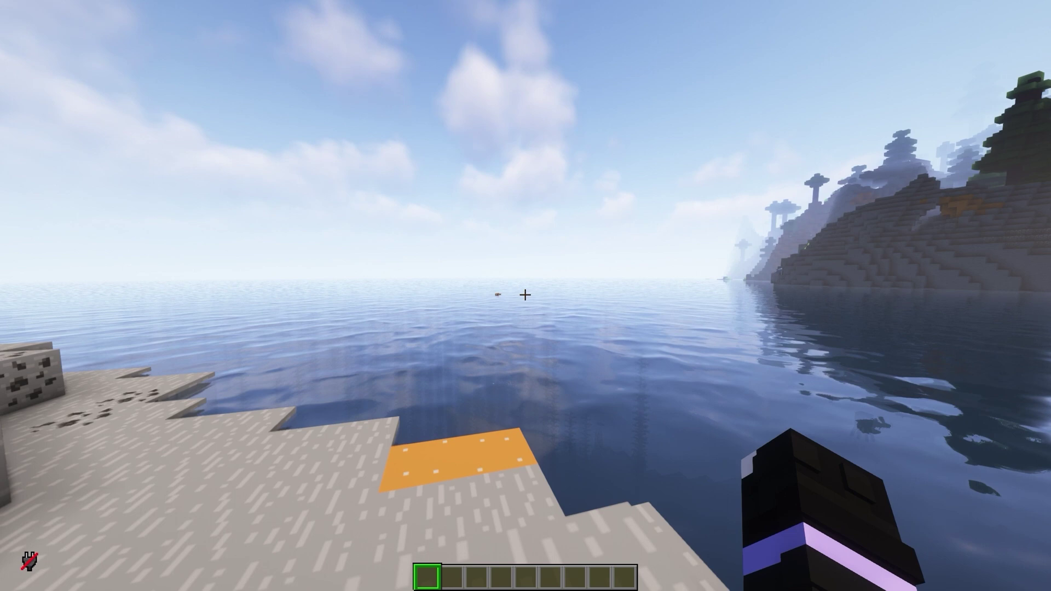
Add default as a parent of the admin group with the /lp group admin parent add command.
key("slash")
type("lp group a")
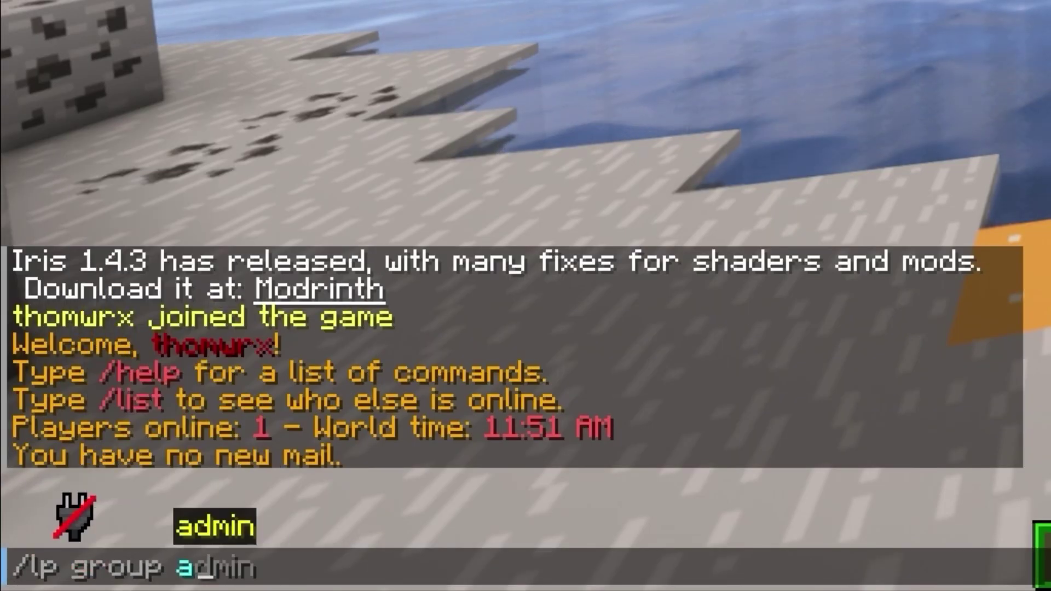
key("Tab")
type("par")
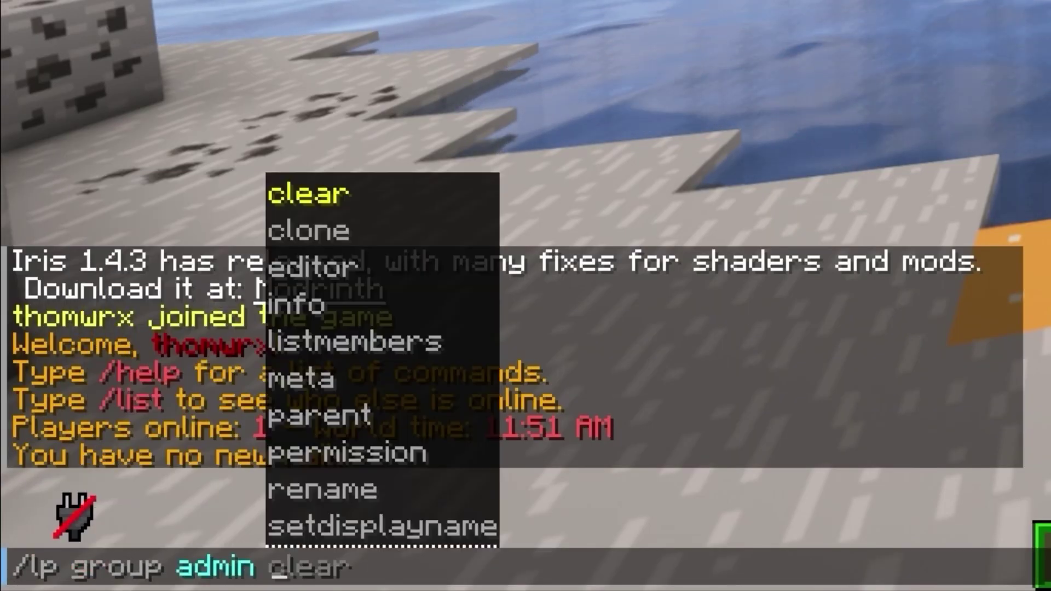
key("Tab")
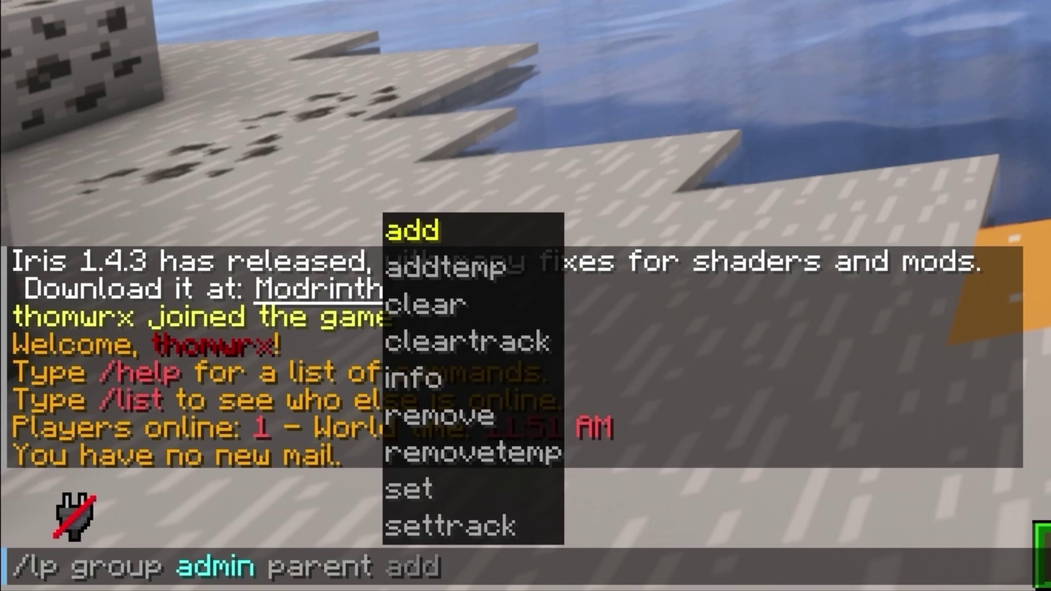
type("add default")
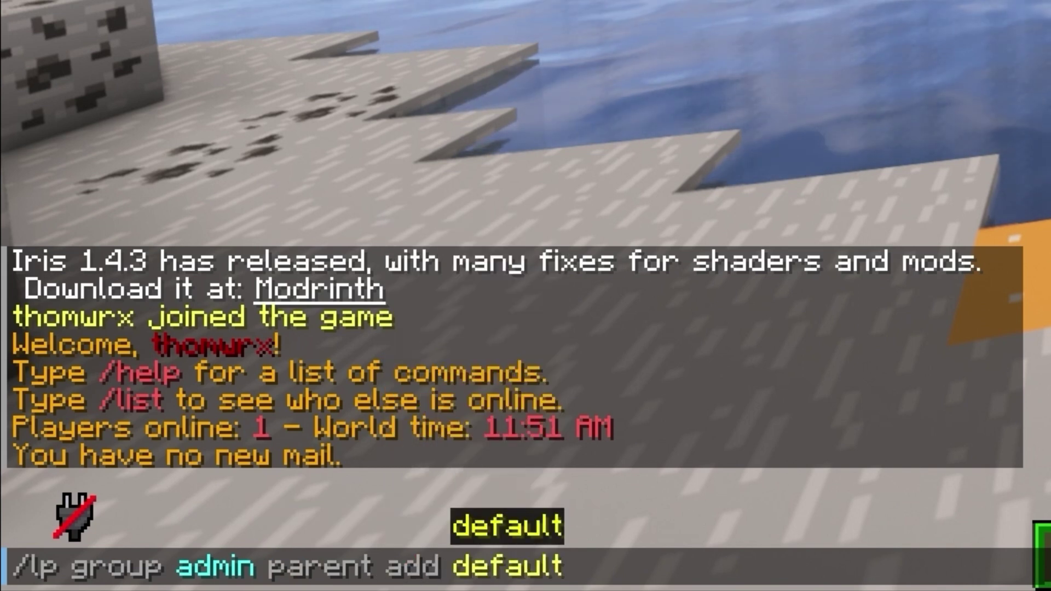